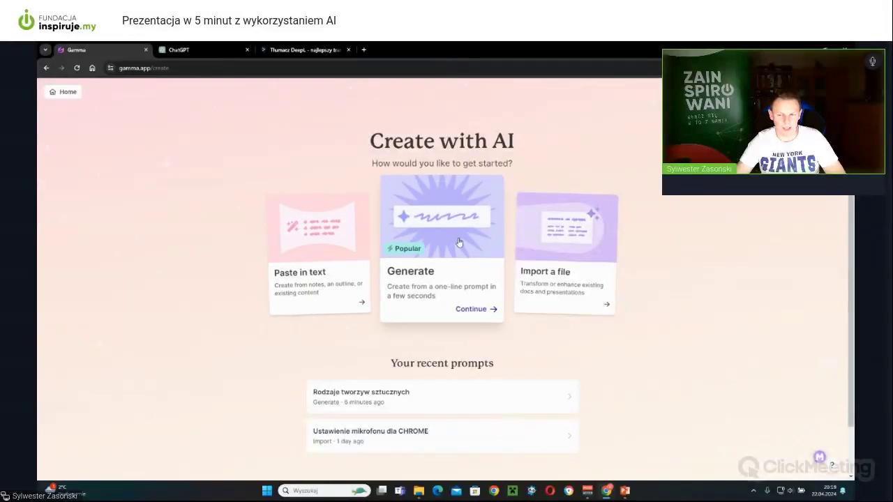
# Step: Start a creation from pasted text, and in a new browser tab find and open the IMDb page for "the current war"
pyautogui.click(331, 242)
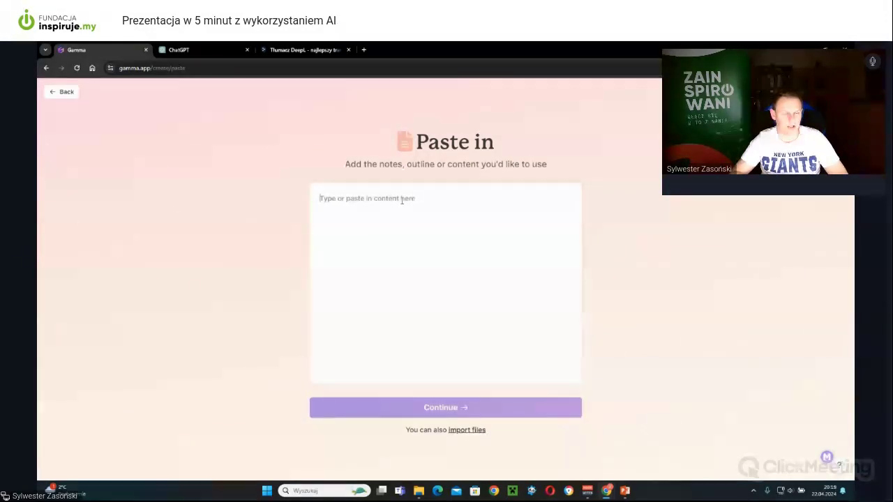
pyautogui.click(365, 50)
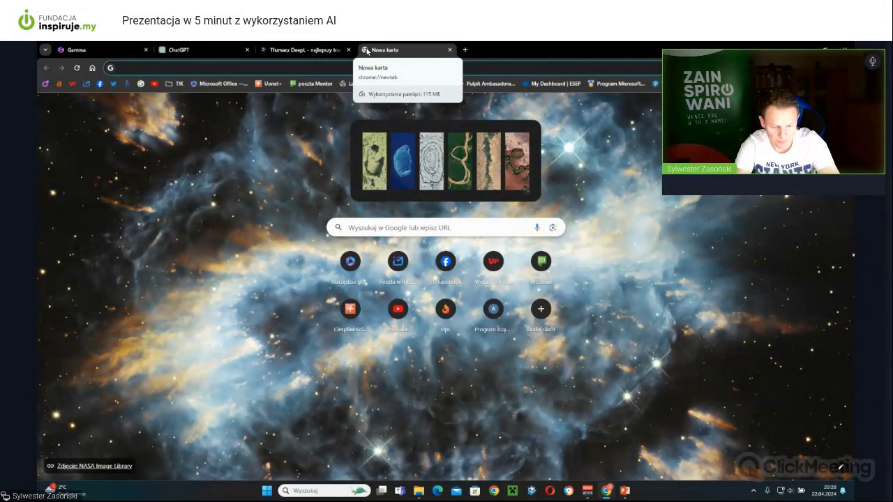
pyautogui.write('the current war')
pyautogui.press('Return')
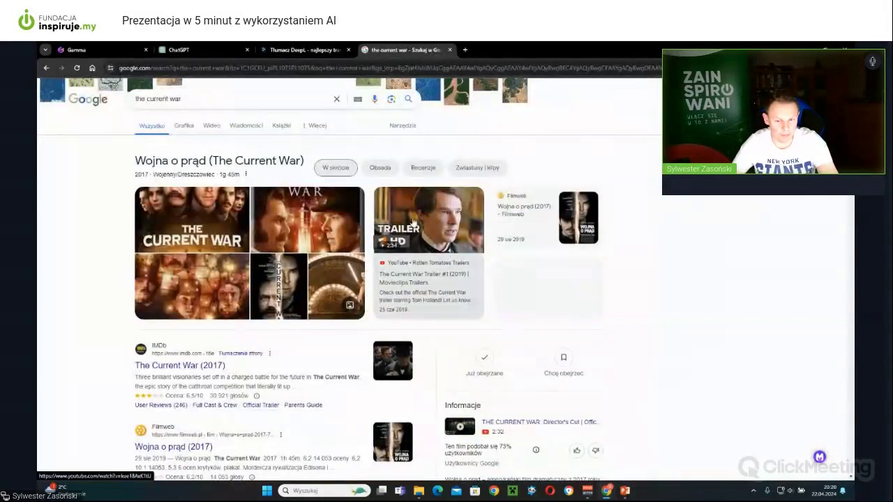
pyautogui.click(207, 367)
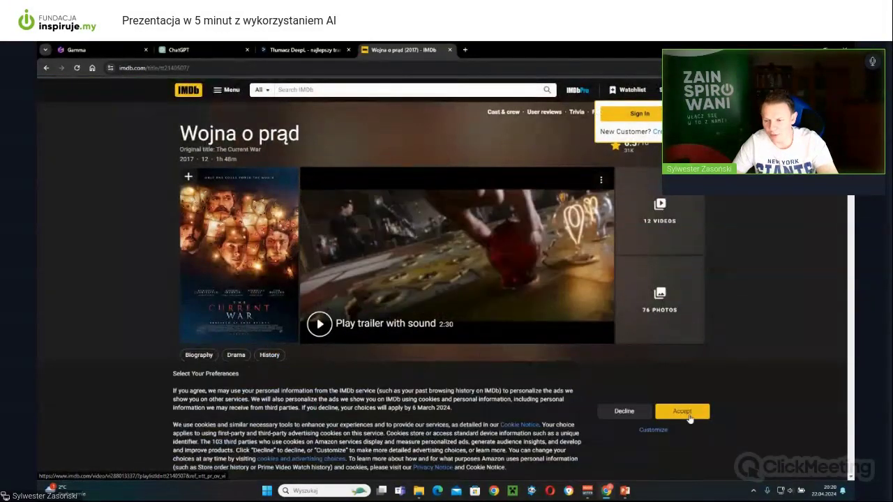
pyautogui.click(682, 412)
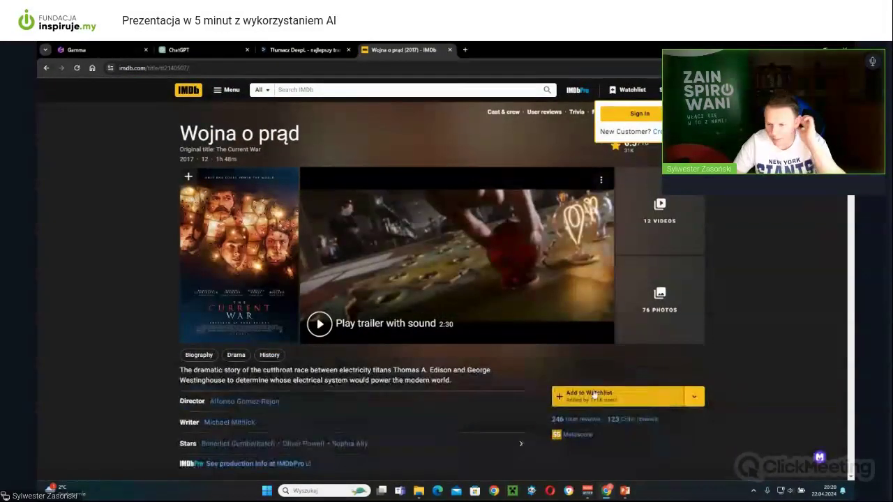
# Step: Copy the full Storyline paragraph from the film's IMDb page
pyautogui.scroll(-7, 530, 375)
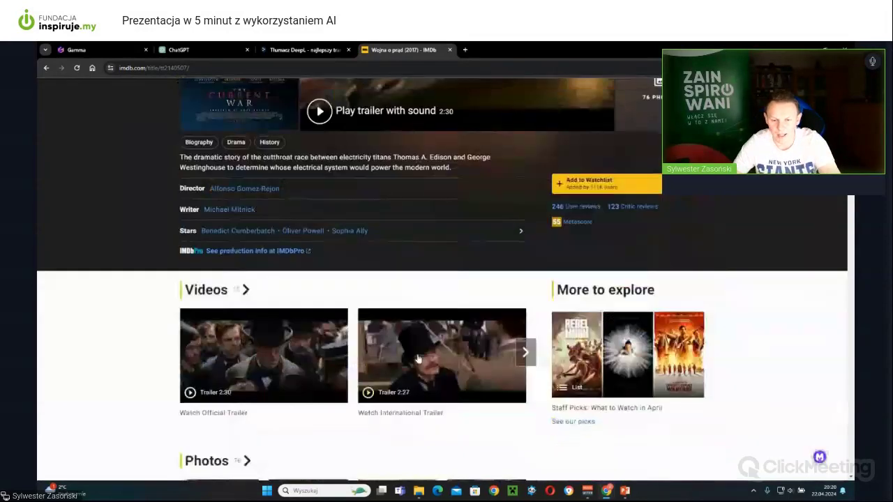
pyautogui.scroll(-10, 417, 358)
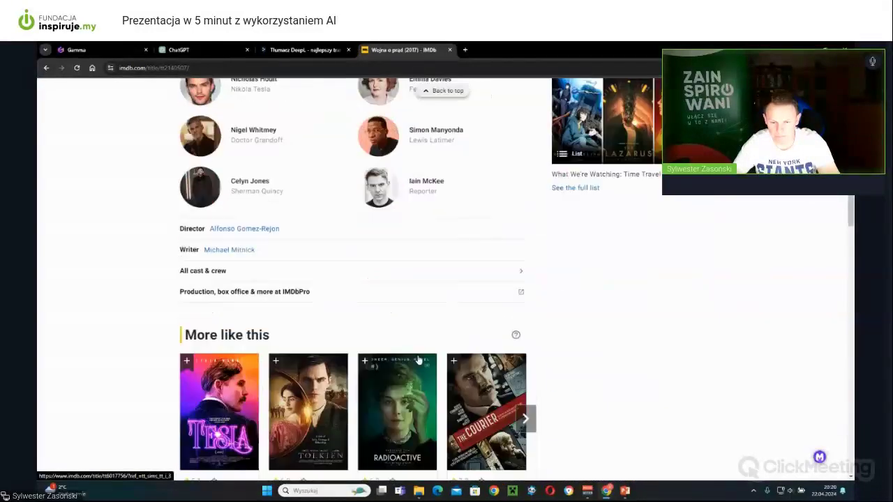
pyautogui.scroll(1, 418, 358)
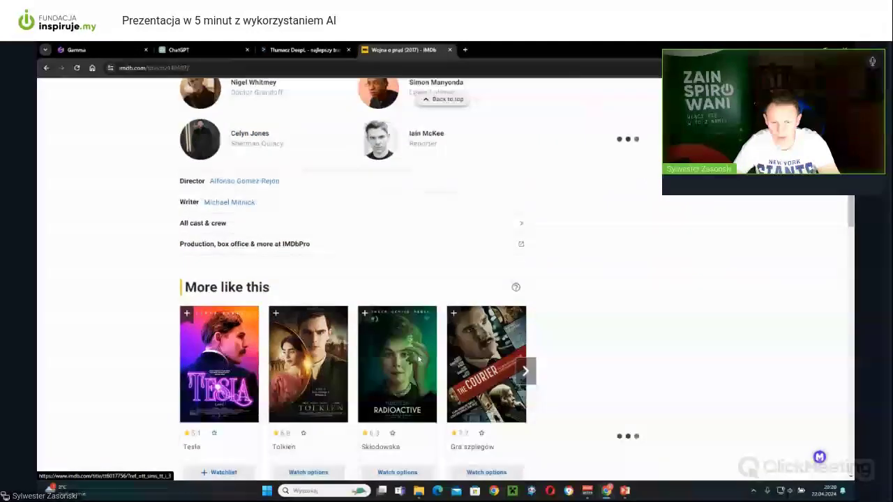
pyautogui.scroll(-5, 442, 300)
pyautogui.click(501, 287)
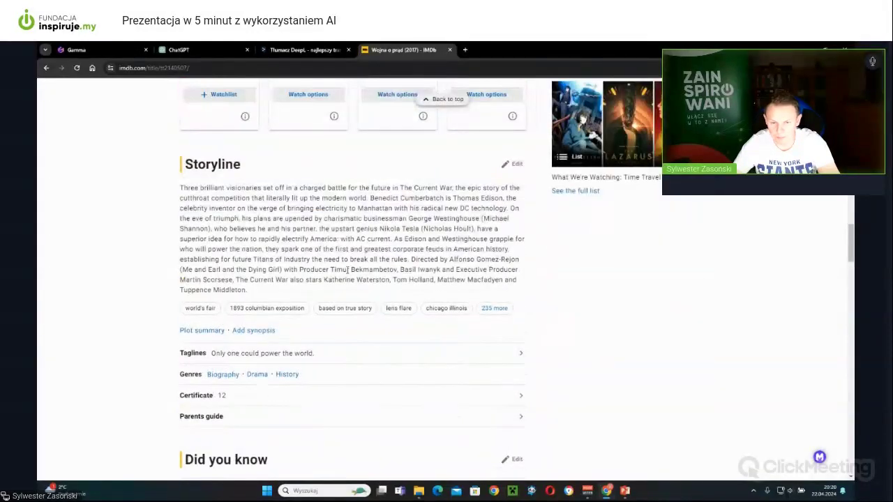
pyautogui.moveTo(272, 294); pyautogui.dragTo(170, 193)
pyautogui.hotkey('ctrl', 'c')
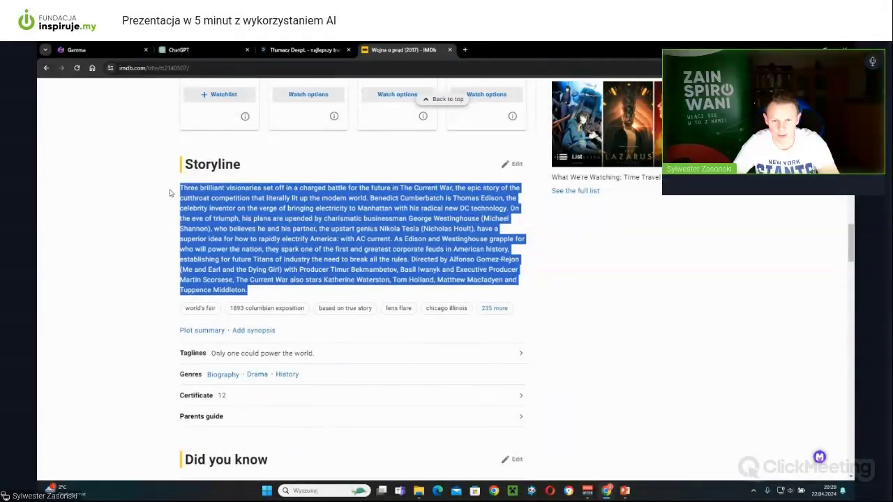
# Step: Switch to Gamma and paste the copied storyline as the source content
pyautogui.click(286, 49)
pyautogui.click(177, 50)
pyautogui.click(124, 51)
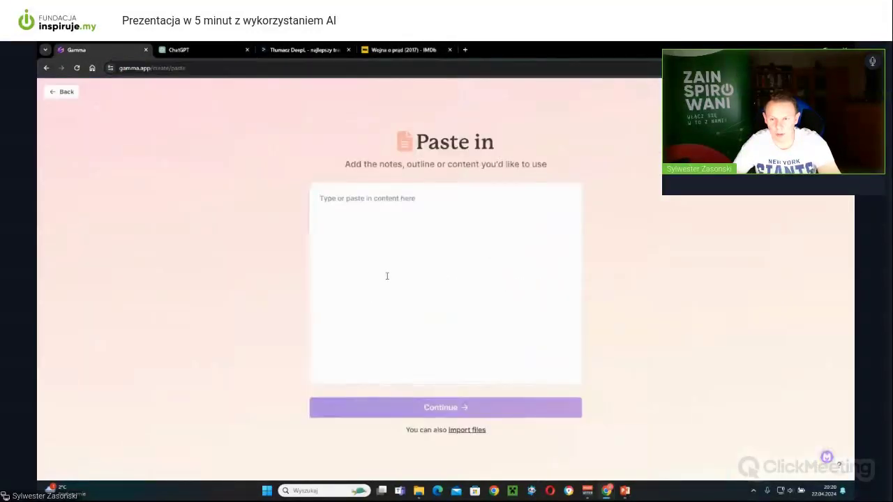
pyautogui.hotkey('ctrl', 'v')
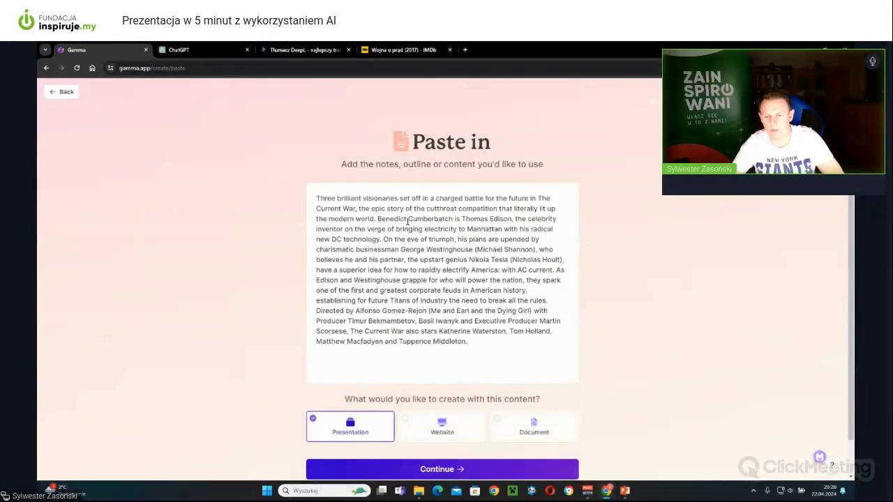
# Step: Choose Website as the output type for the pasted content and continue to the prompt editor
pyautogui.scroll(-1, 458, 228)
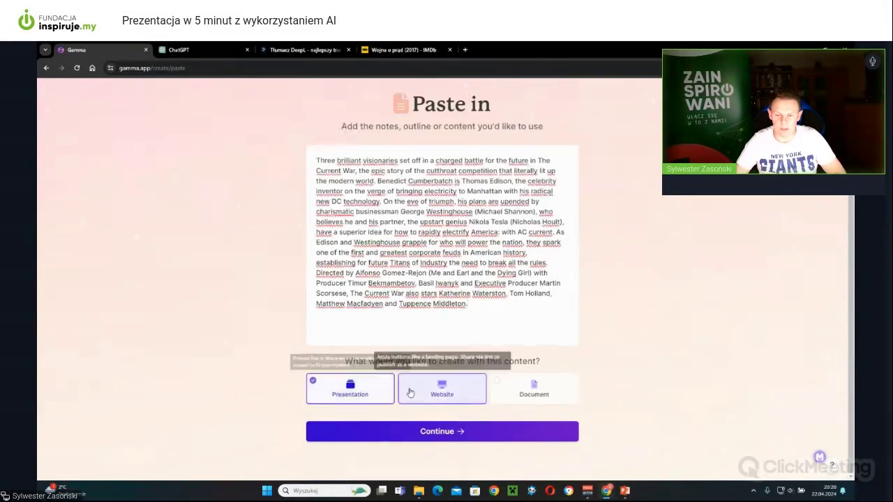
pyautogui.click(432, 394)
pyautogui.click(531, 391)
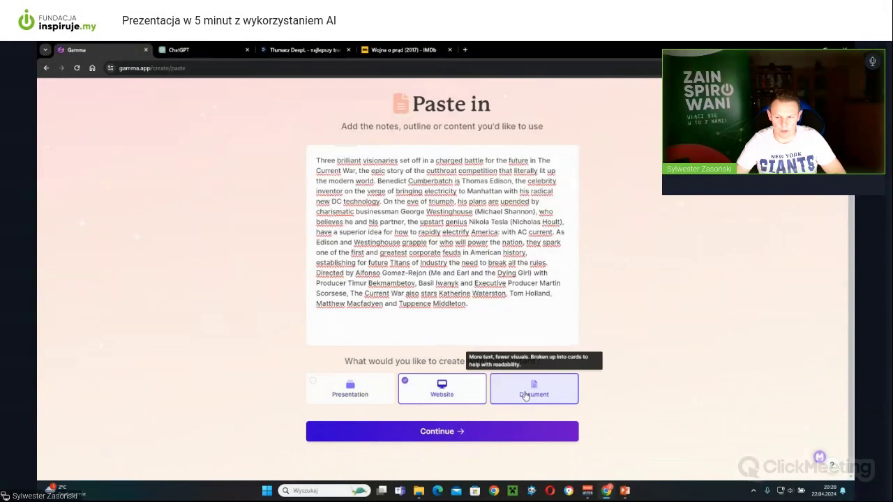
pyautogui.click(453, 395)
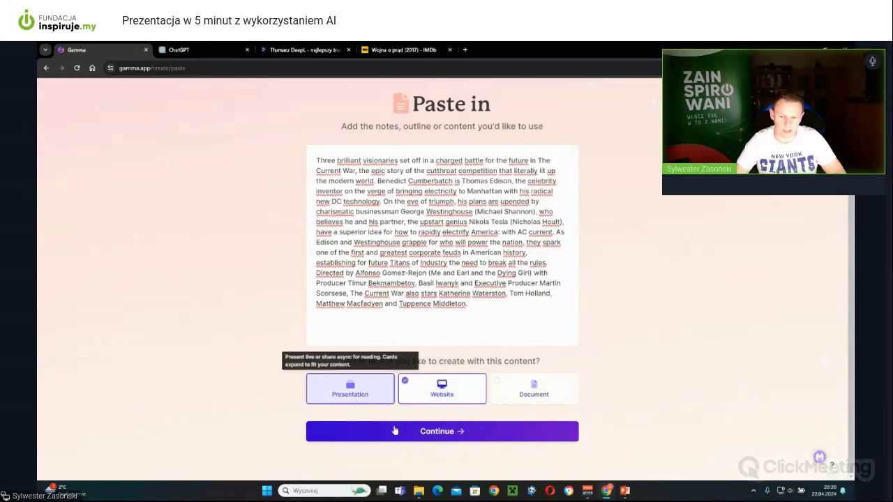
pyautogui.click(417, 433)
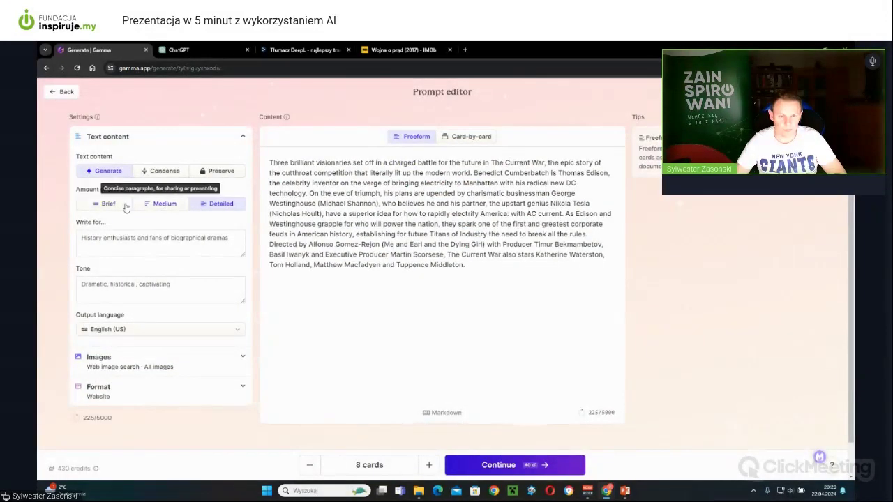
# Step: Set the amount of text per card to Brief and the target audience to "Film enthusiasts and fans of biographical dramas"
pyautogui.click(141, 247)
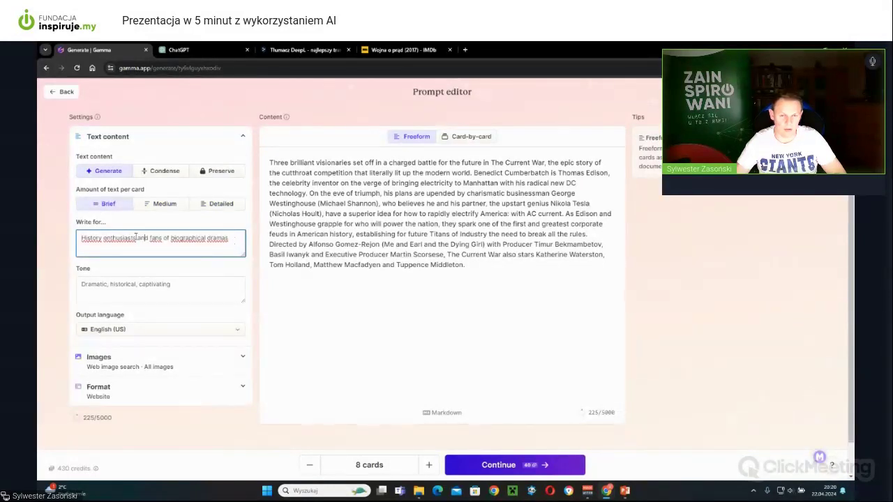
pyautogui.moveTo(102, 237); pyautogui.dragTo(78, 239)
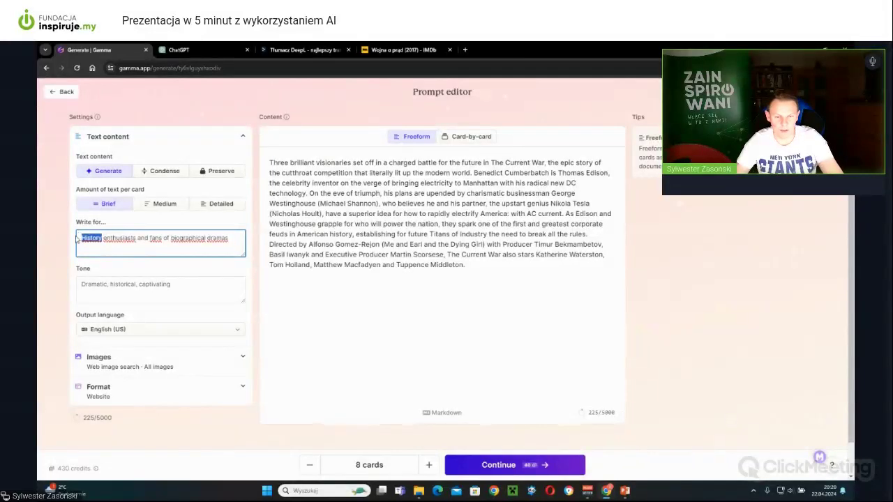
pyautogui.write('Film')
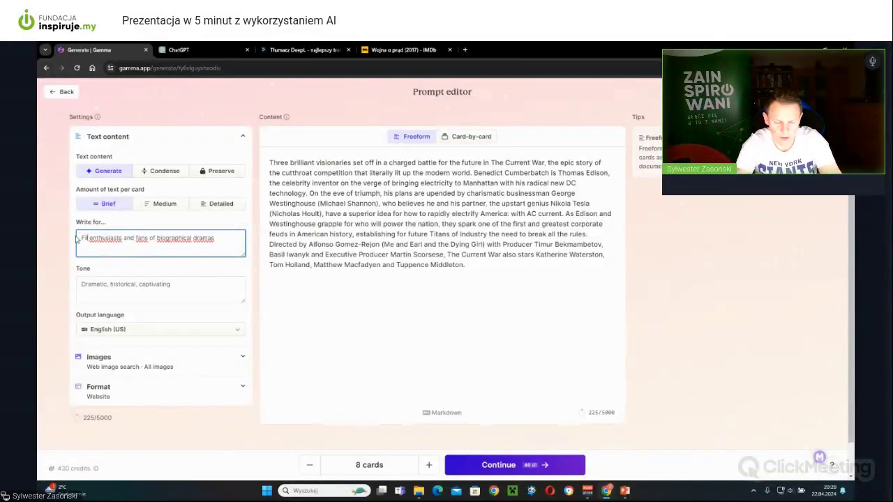
pyautogui.click(183, 286)
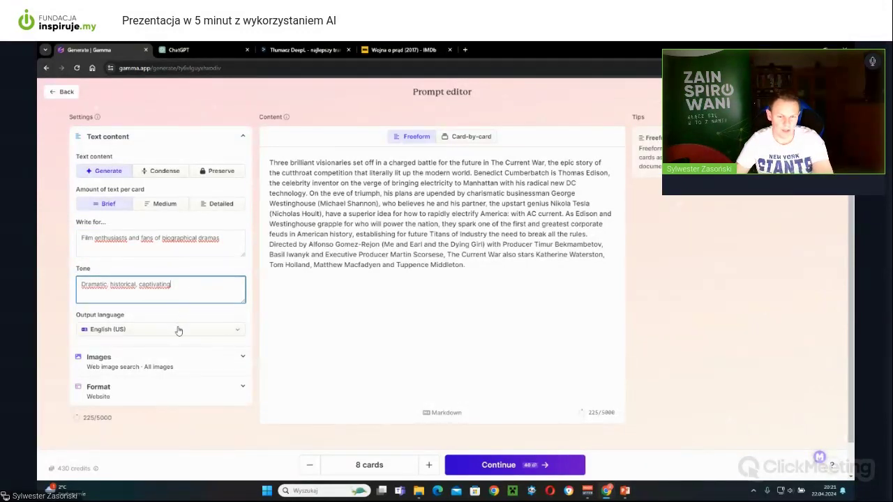
# Step: Set the image source to AI images with the image style "dramatic"
pyautogui.click(224, 366)
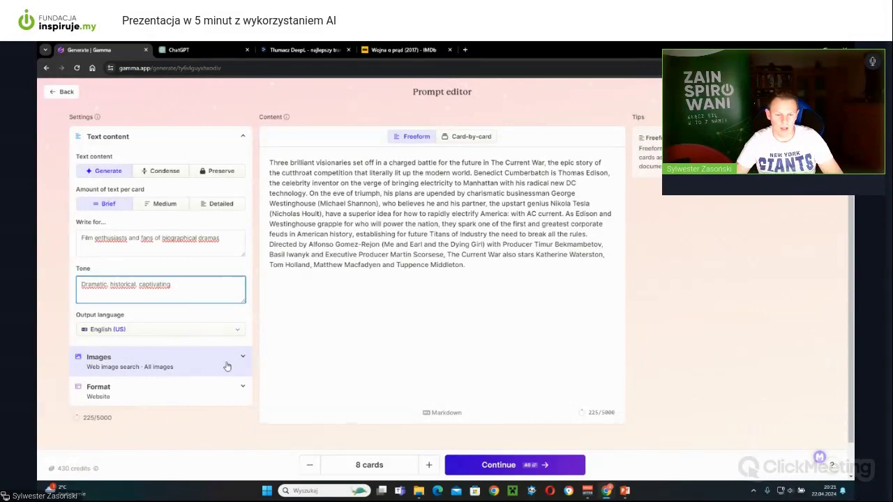
pyautogui.scroll(-2, 227, 355)
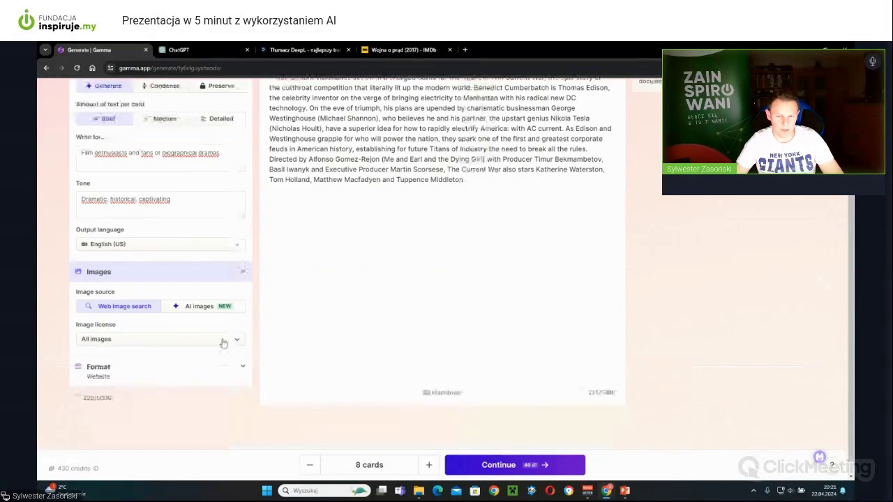
pyautogui.click(199, 306)
pyautogui.click(134, 345)
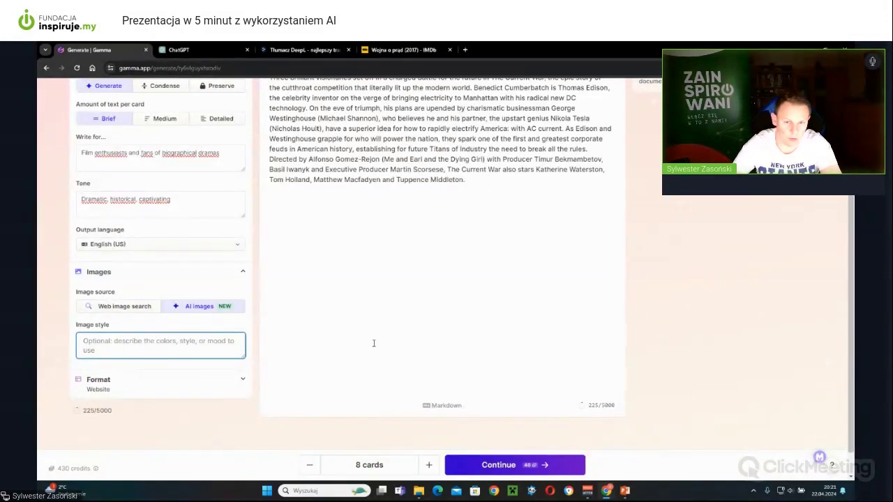
pyautogui.write('c')
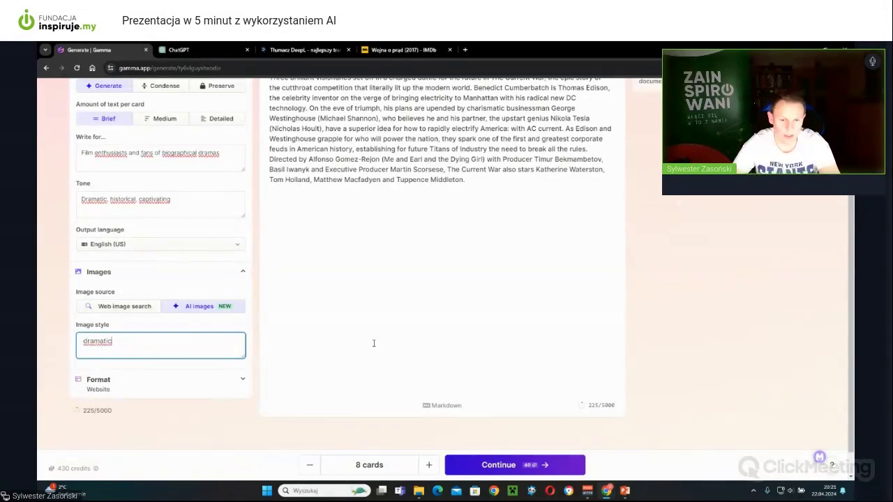
# Step: Check the Format settings, keeping Website and 8 cards, and continue to the theme selection
pyautogui.click(214, 381)
pyautogui.scroll(-3, 219, 378)
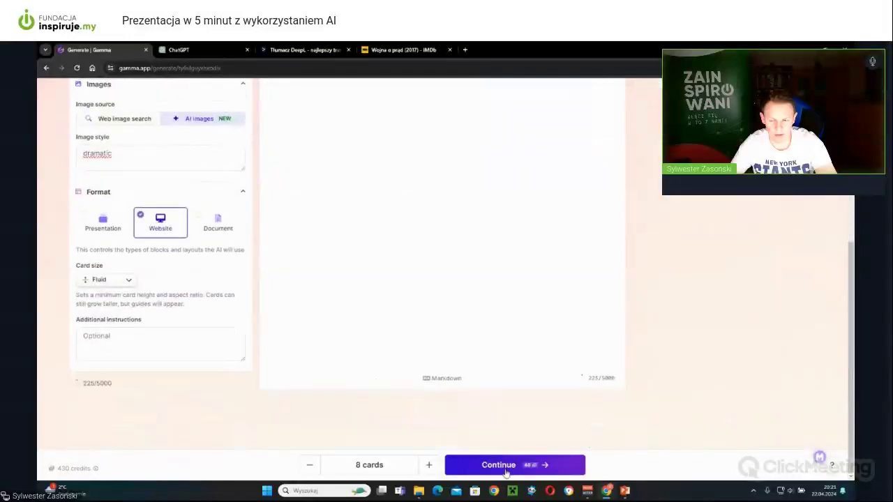
pyautogui.click(501, 466)
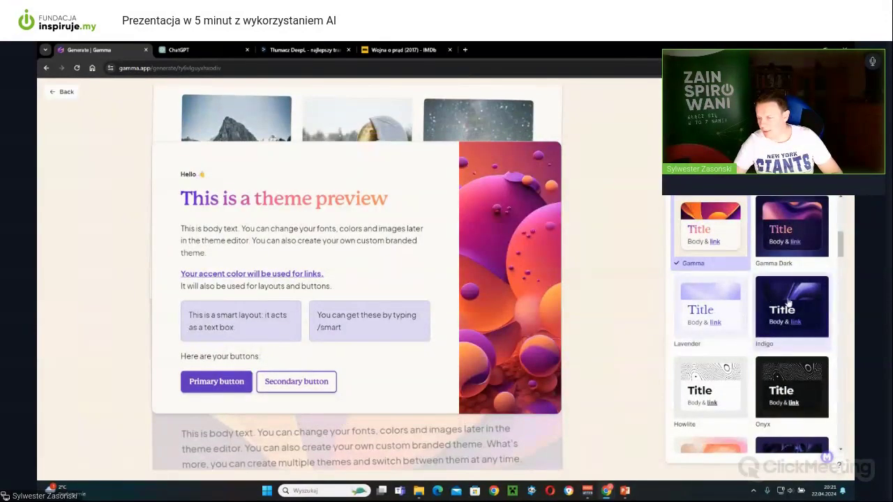
# Step: Pick the Mystique theme and generate the website from the prompt
pyautogui.scroll(-1, 782, 339)
pyautogui.scroll(-3, 782, 340)
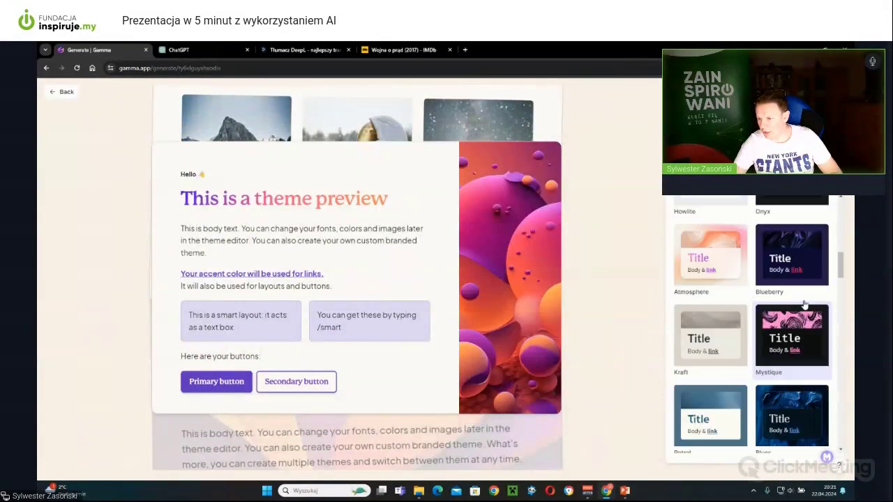
pyautogui.click(802, 261)
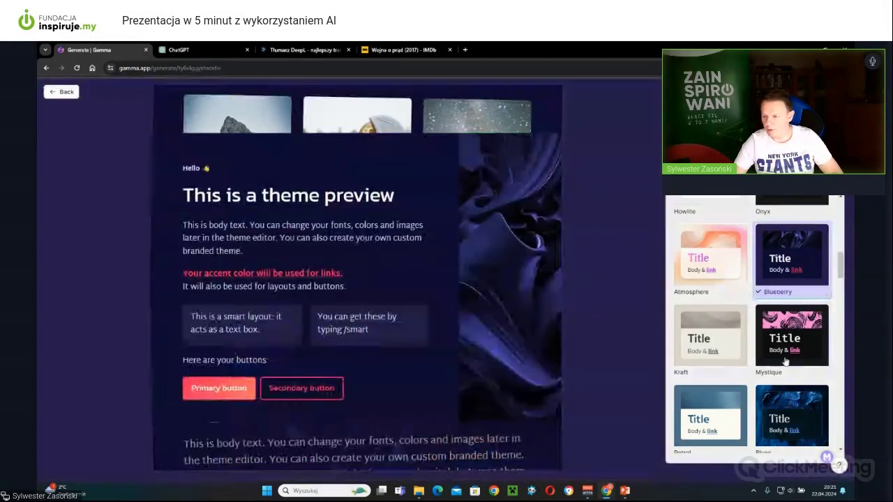
pyautogui.click(808, 342)
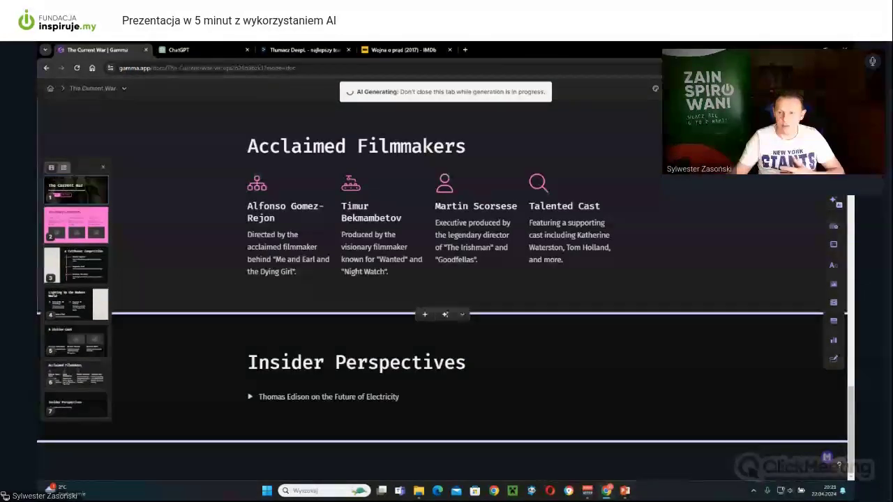
# Step: Compare the cast, director and plot details on the film's IMDb page with the generated cards in Gamma
pyautogui.click(384, 50)
pyautogui.scroll(4, 356, 239)
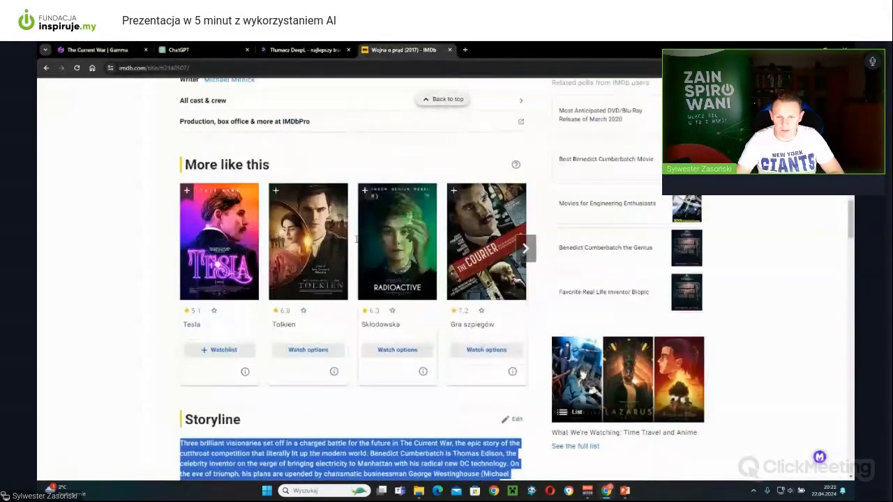
pyautogui.scroll(10, 356, 239)
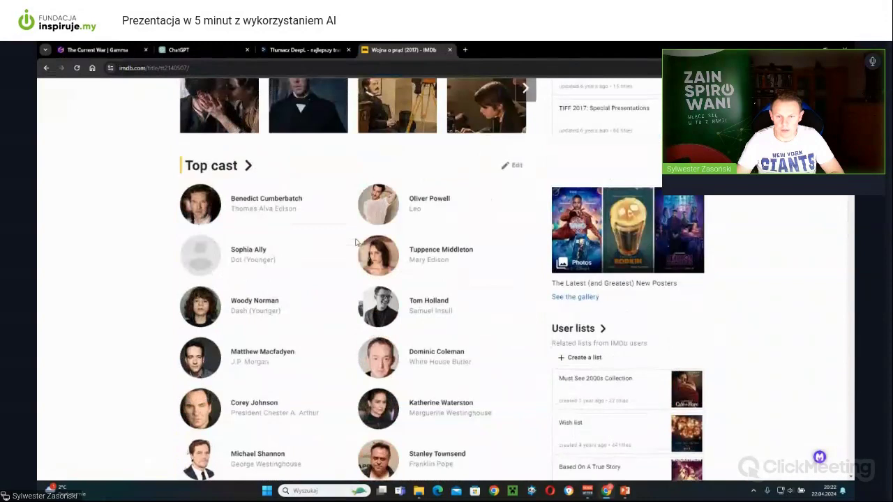
pyautogui.scroll(8, 356, 242)
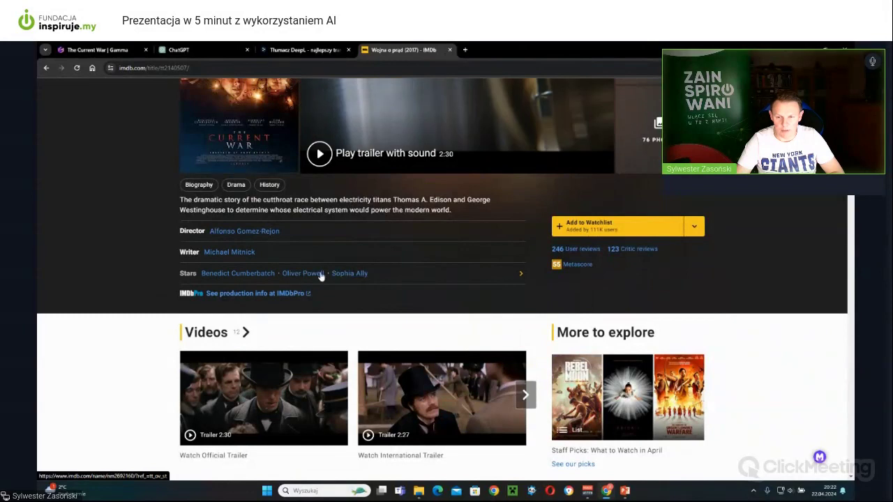
pyautogui.click(97, 49)
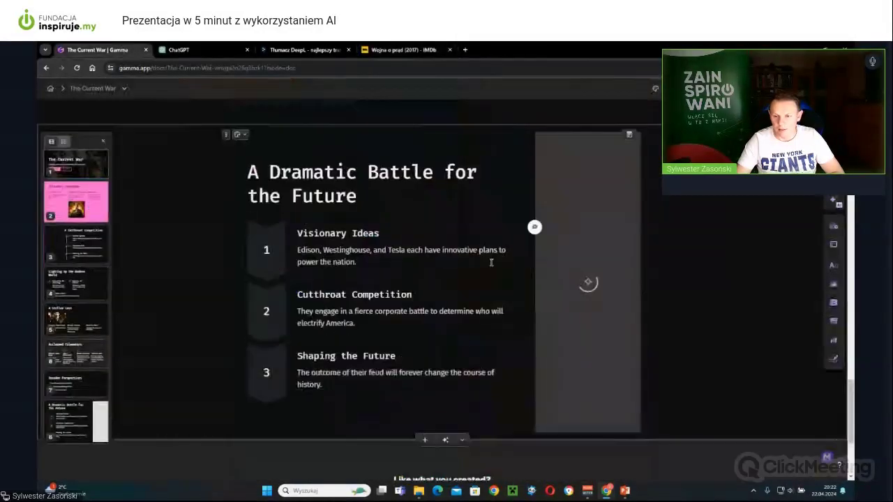
pyautogui.scroll(3, 491, 262)
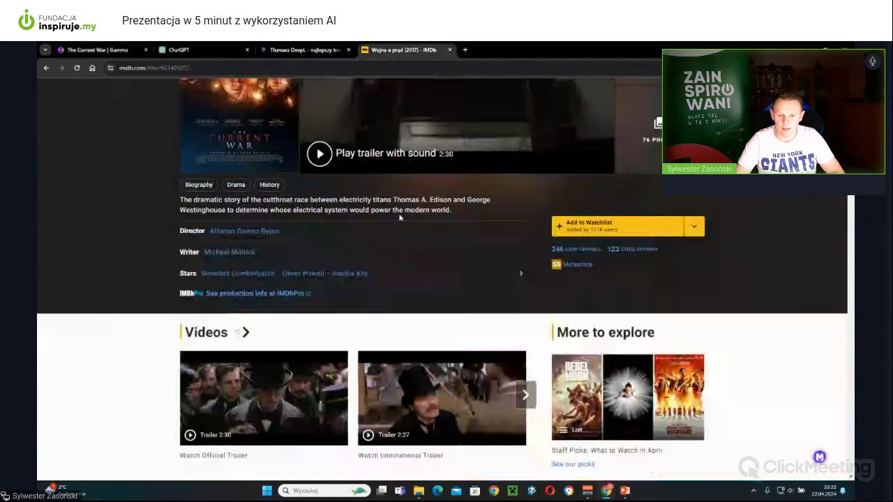
pyautogui.scroll(3, 398, 219)
pyautogui.scroll(-3, 390, 219)
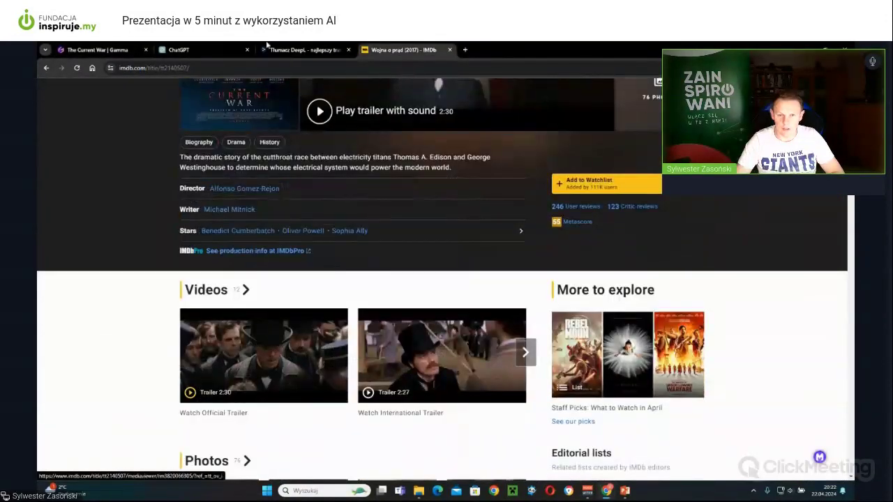
# Step: Compare the Visionary Inventors and A Cutthroat Competition cards in Gamma with the videos, photos and cast on the film's IMDb page
pyautogui.click(119, 51)
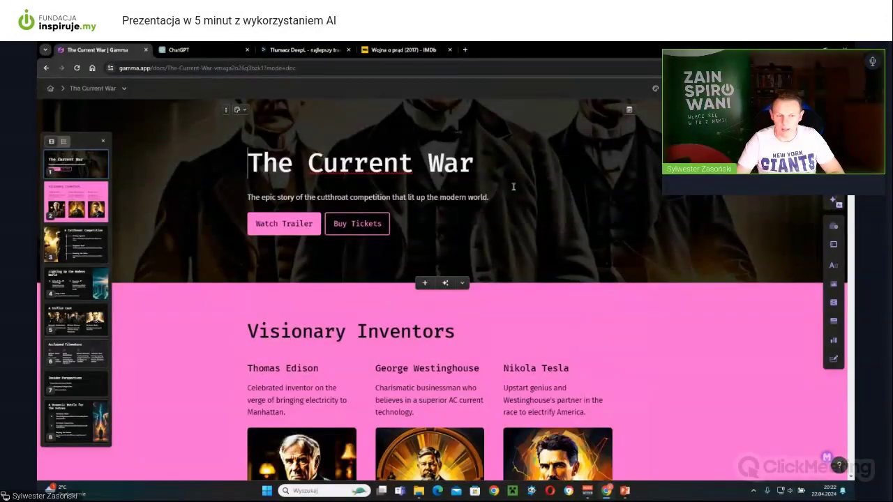
pyautogui.scroll(-3, 506, 196)
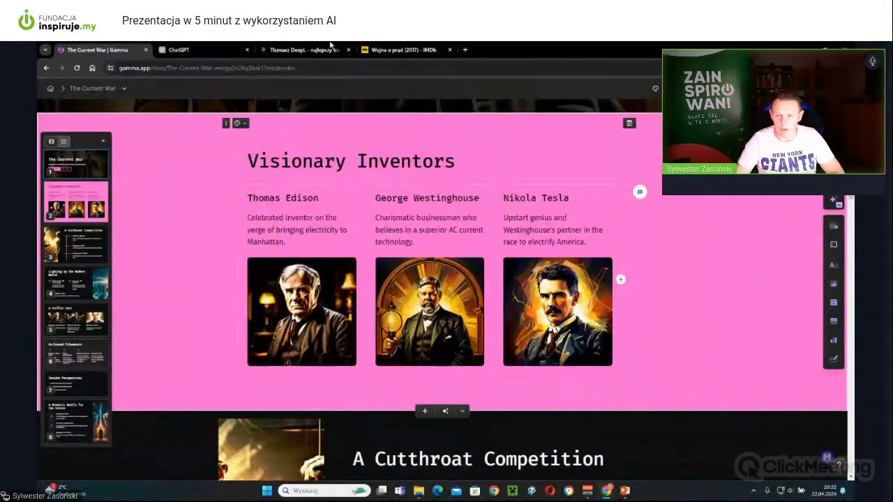
pyautogui.click(399, 51)
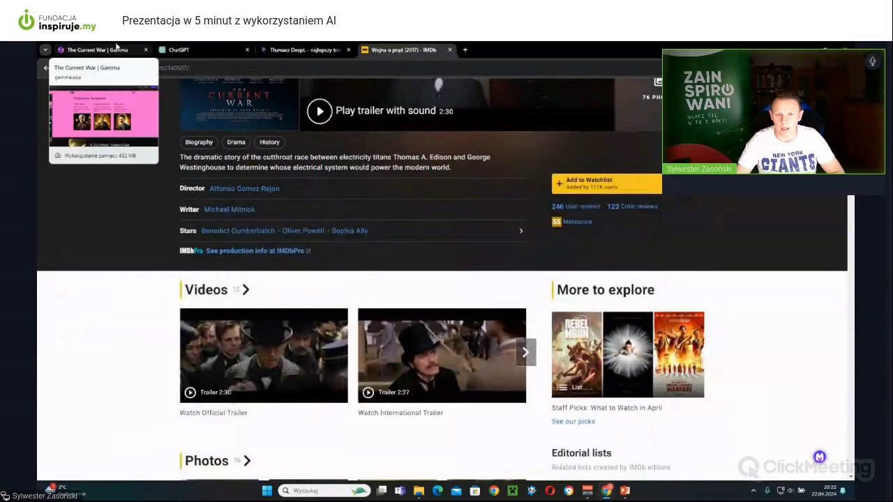
pyautogui.scroll(-3, 229, 218)
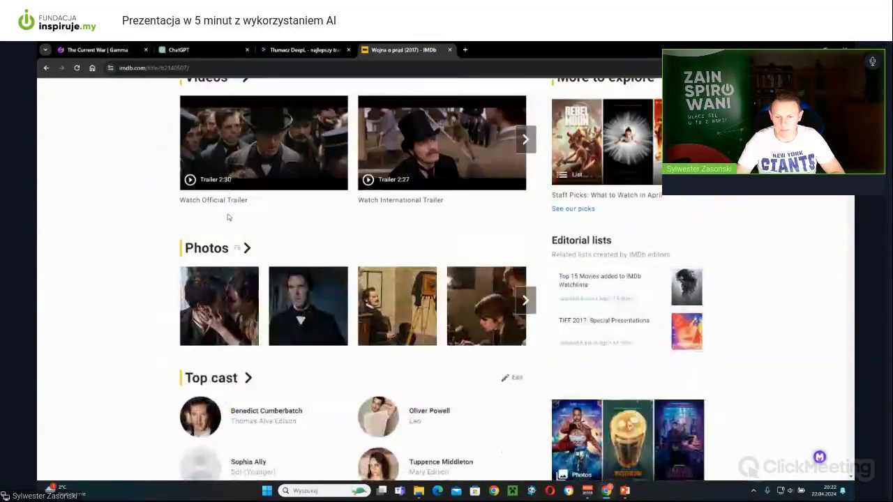
pyautogui.scroll(-1, 227, 218)
pyautogui.click(105, 50)
pyautogui.scroll(-4, 418, 202)
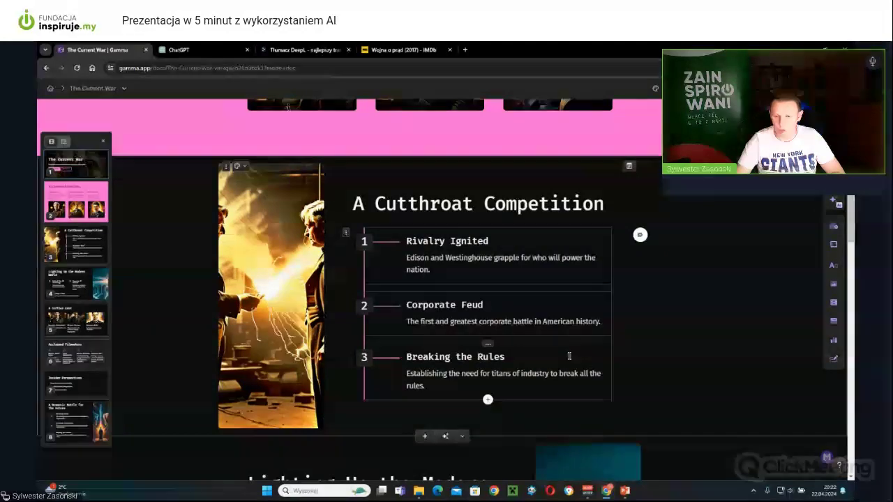
pyautogui.scroll(-1, 569, 356)
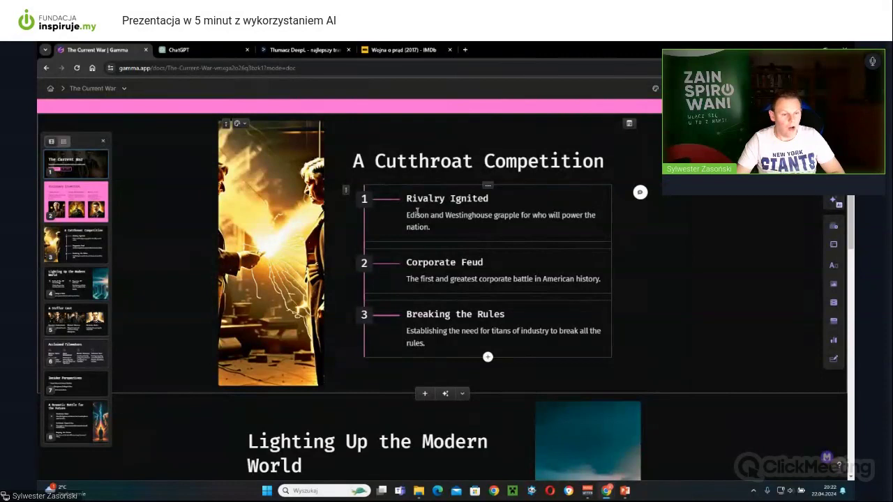
# Step: Read the film's title and plot summary on IMDb and check them against the A Cutthroat Competition and Lighting Up the Modern World cards
pyautogui.click(380, 50)
pyautogui.scroll(10, 429, 239)
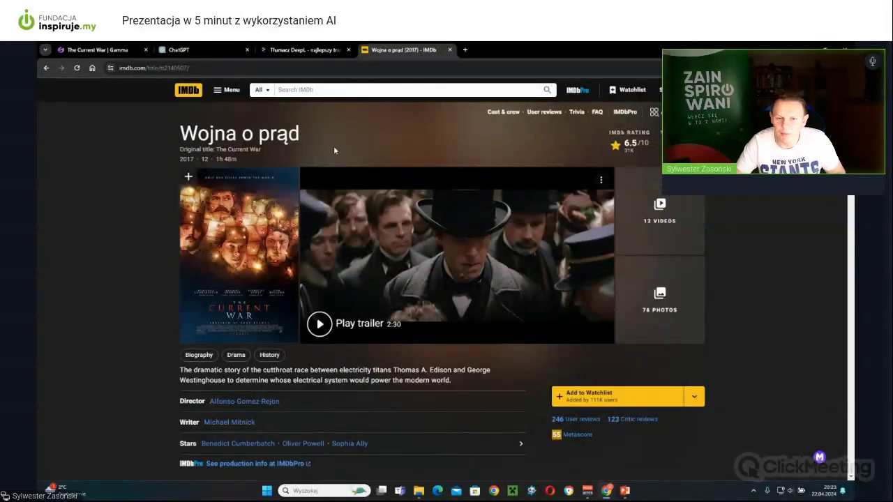
pyautogui.scroll(-3, 244, 169)
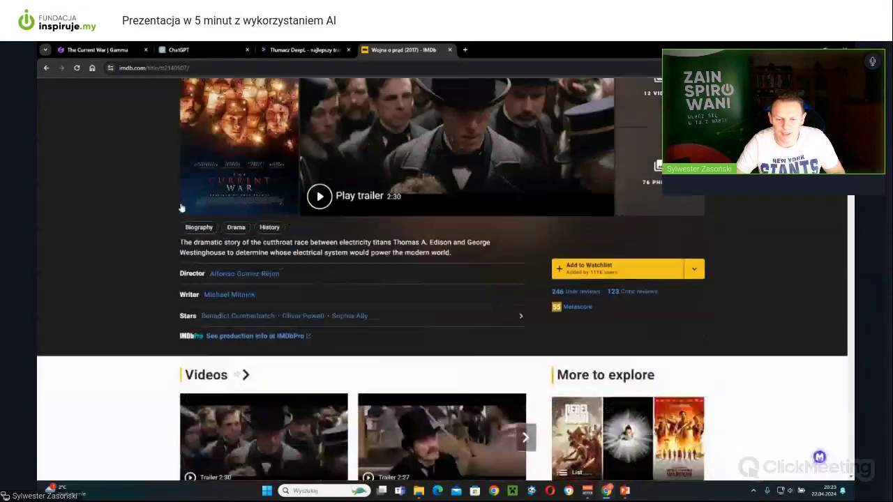
pyautogui.click(126, 50)
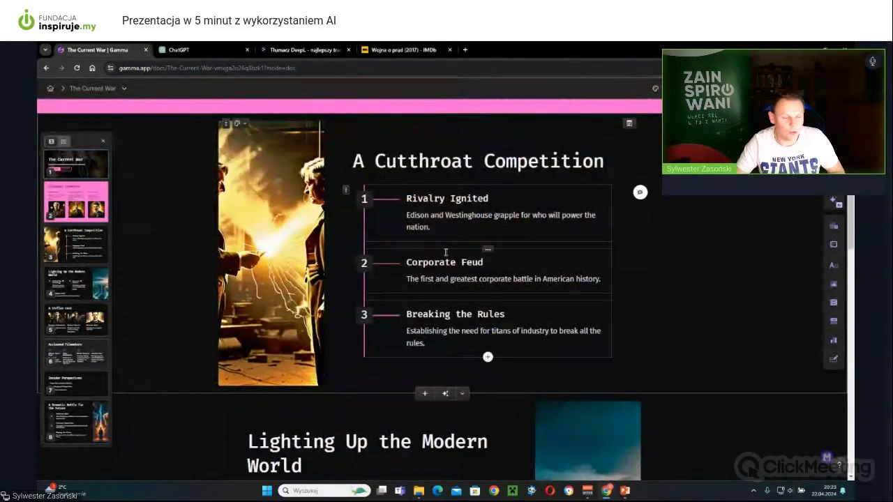
pyautogui.scroll(-5, 446, 257)
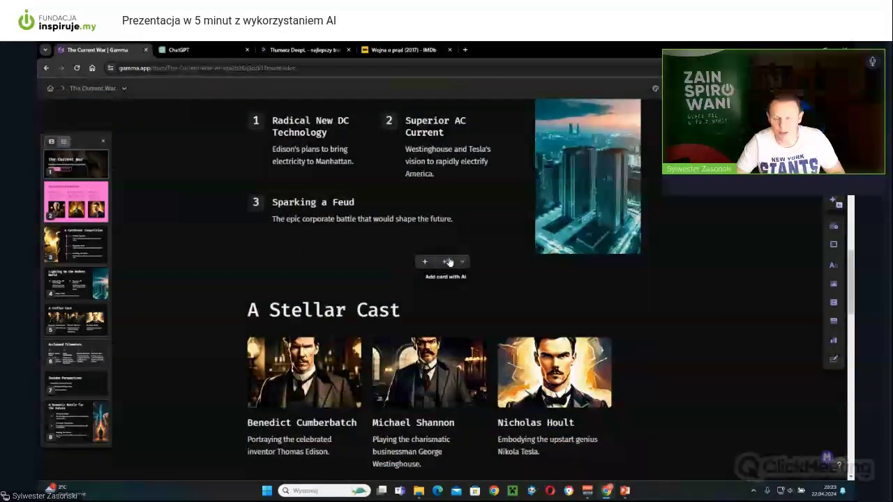
# Step: Verify the actors and roles on the A Stellar Cast card in Gamma against the Top cast list on IMDb
pyautogui.scroll(-3, 450, 259)
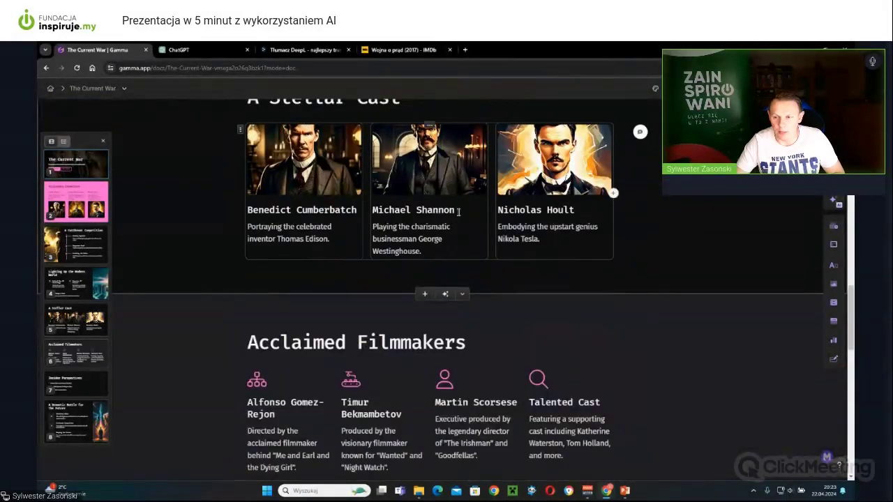
pyautogui.click(403, 49)
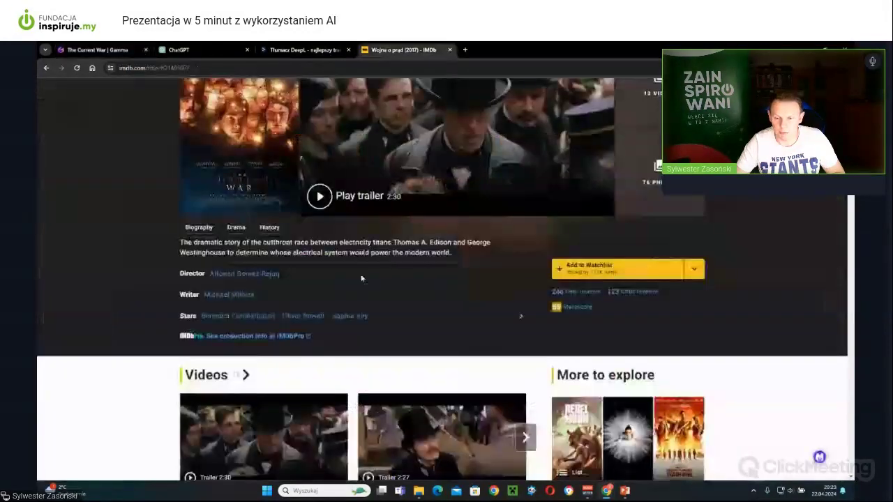
pyautogui.scroll(-6, 366, 255)
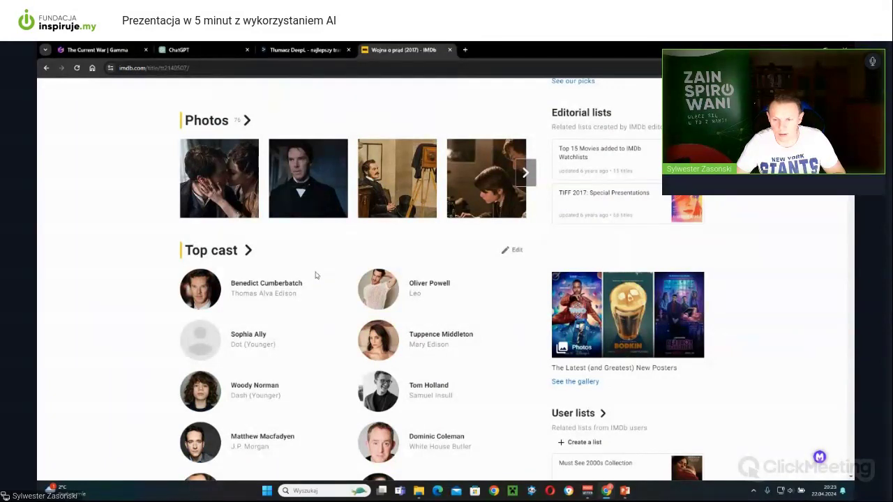
pyautogui.click(125, 49)
pyautogui.click(403, 49)
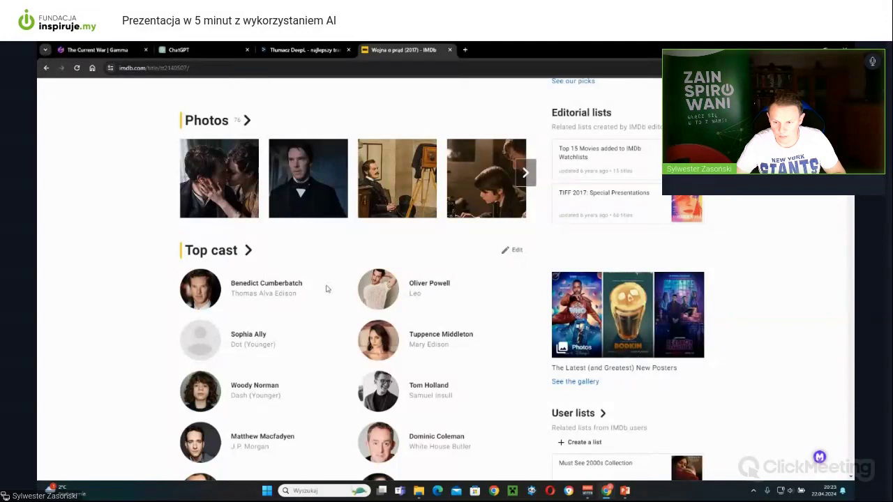
pyautogui.scroll(-2, 374, 288)
pyautogui.scroll(-2, 375, 288)
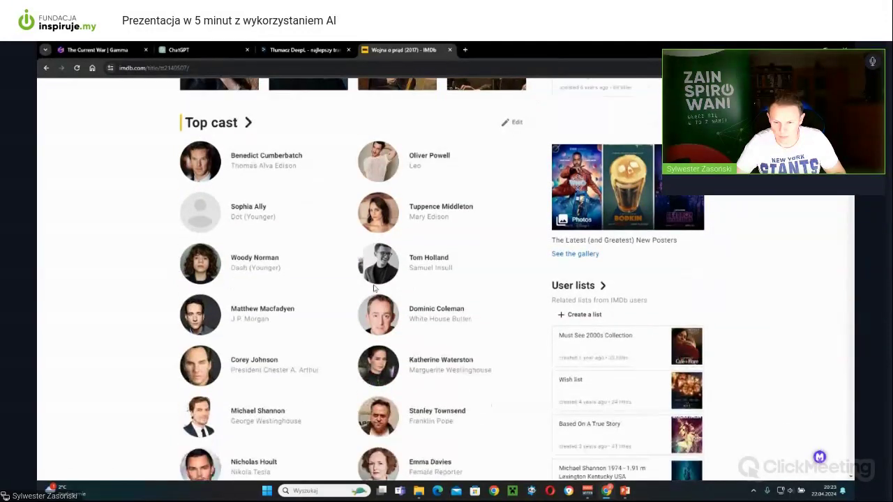
pyautogui.scroll(-2, 305, 276)
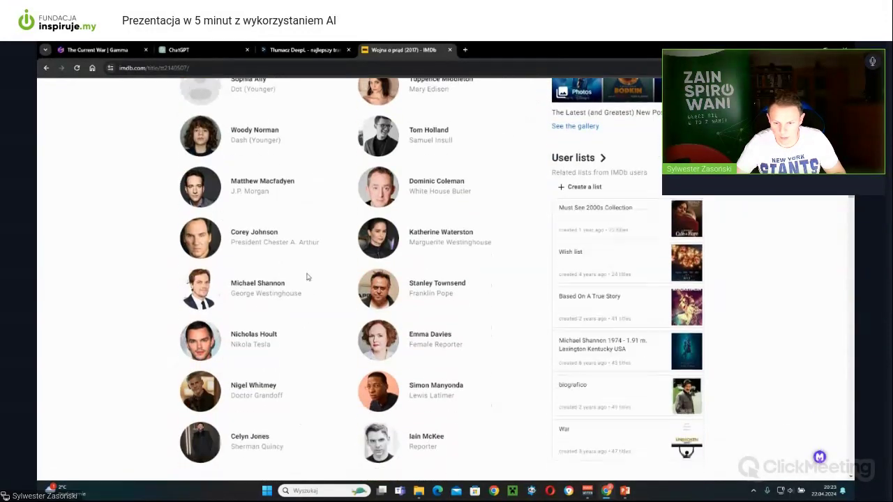
pyautogui.scroll(3, 332, 309)
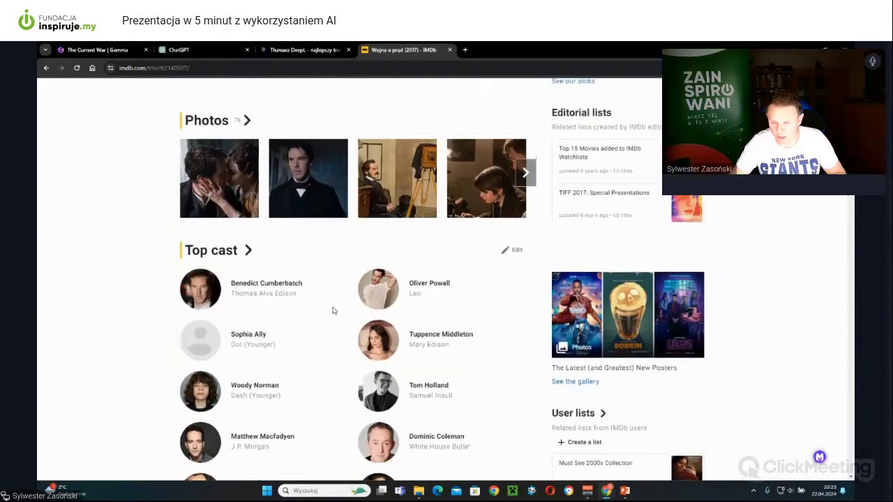
pyautogui.click(122, 49)
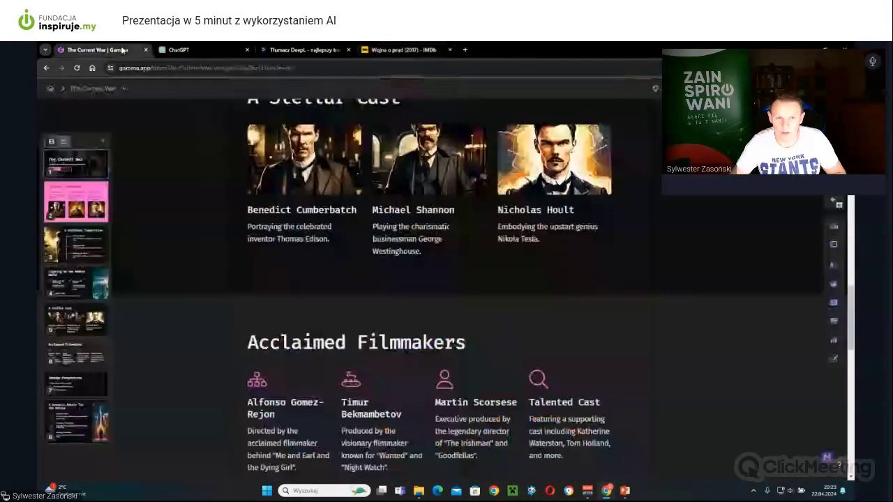
pyautogui.click(390, 50)
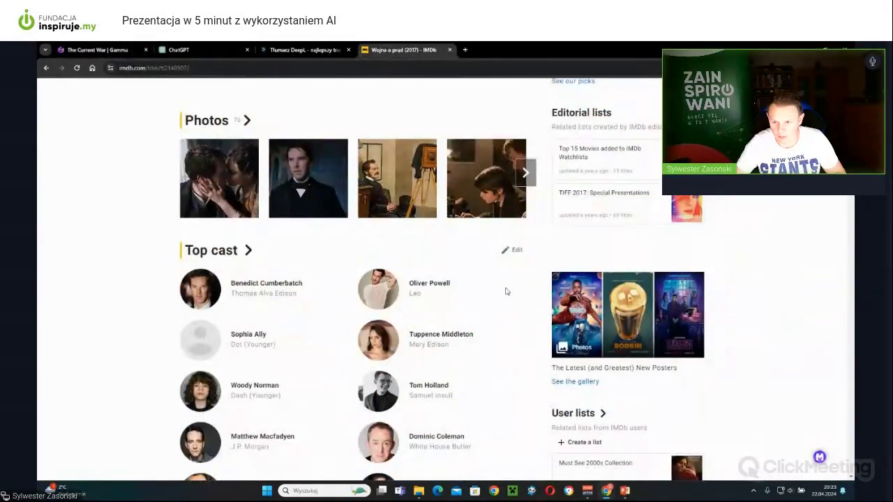
pyautogui.scroll(-1, 507, 291)
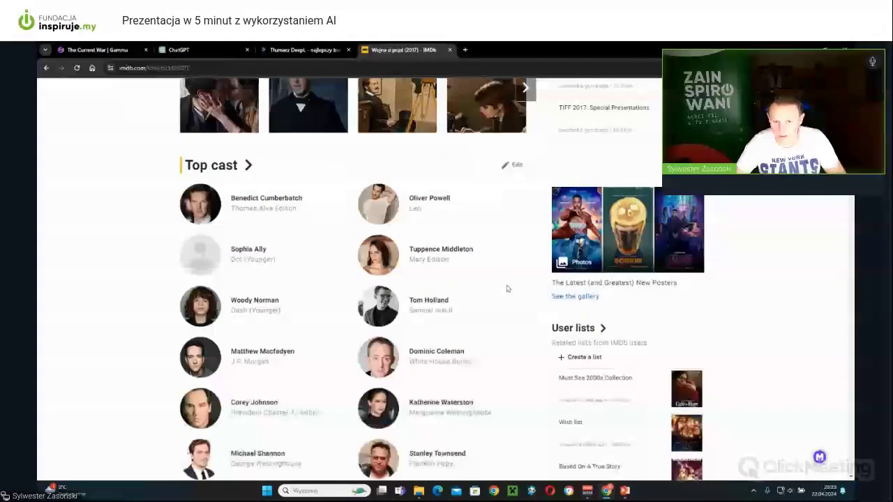
pyautogui.scroll(-1, 507, 289)
pyautogui.scroll(-1, 507, 286)
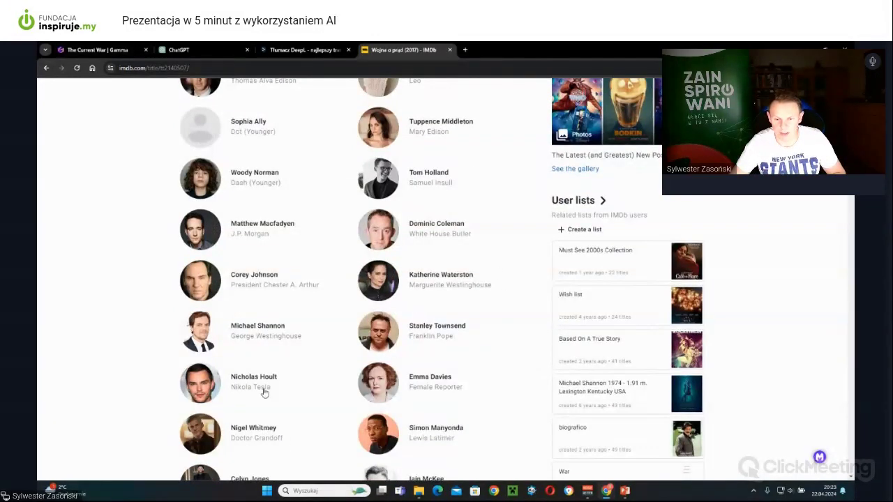
pyautogui.scroll(-2, 481, 299)
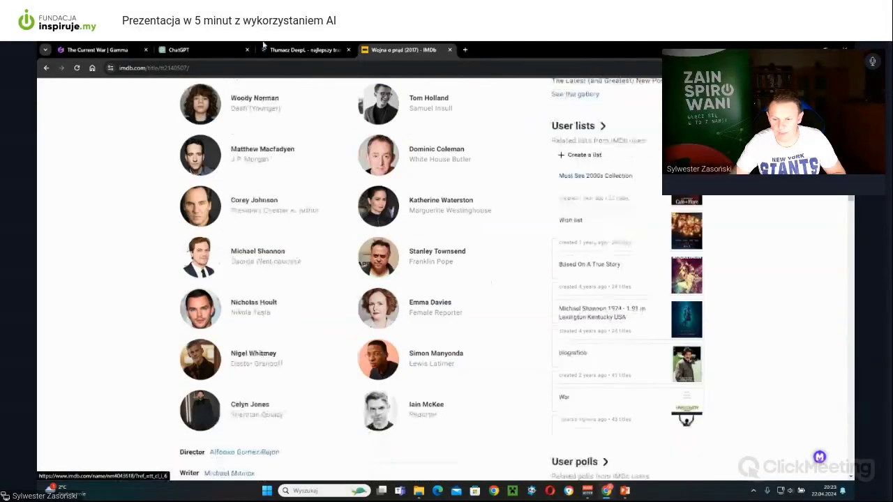
pyautogui.hotkey('ctrl', 'Tab')
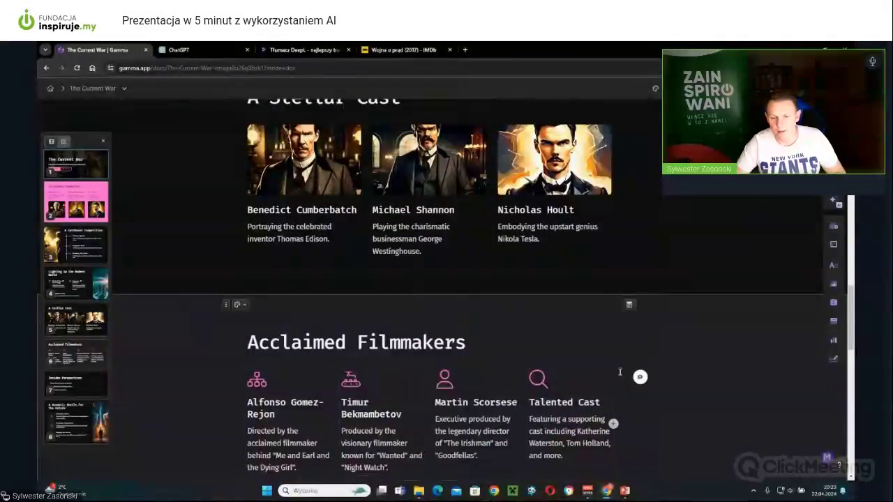
# Step: Review the Acclaimed Filmmakers, Insider Perspectives and A Dramatic Battle for the Future cards, and return to the site's opening card
pyautogui.scroll(-3, 576, 361)
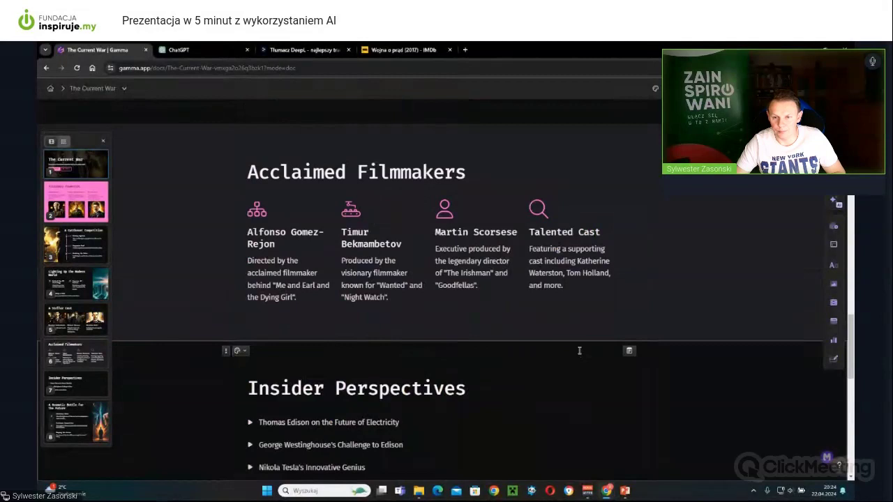
pyautogui.scroll(-3, 579, 279)
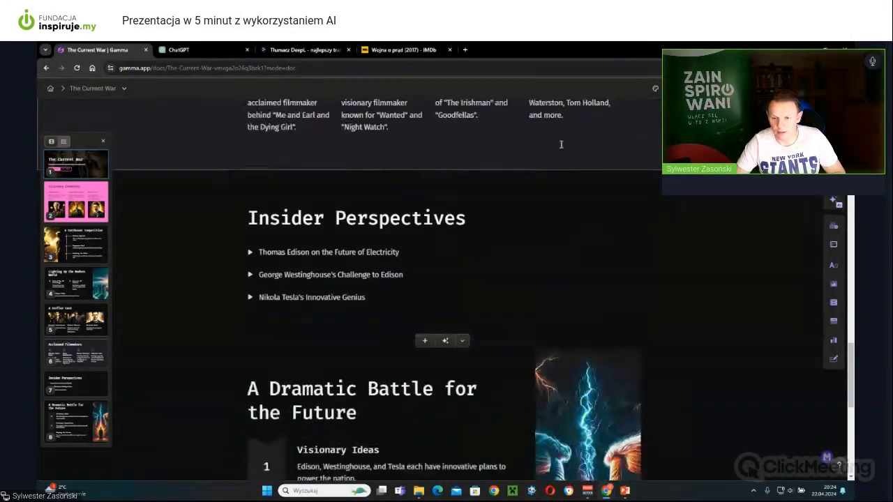
pyautogui.scroll(-4, 428, 249)
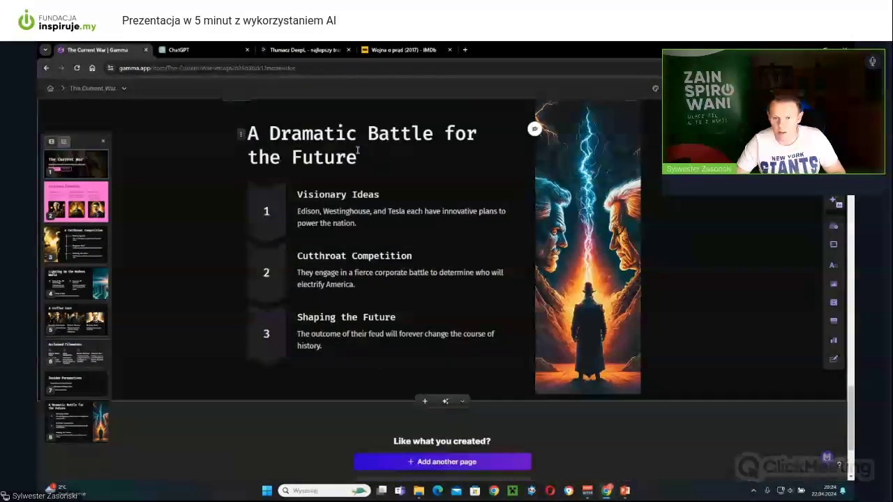
pyautogui.scroll(-2, 462, 251)
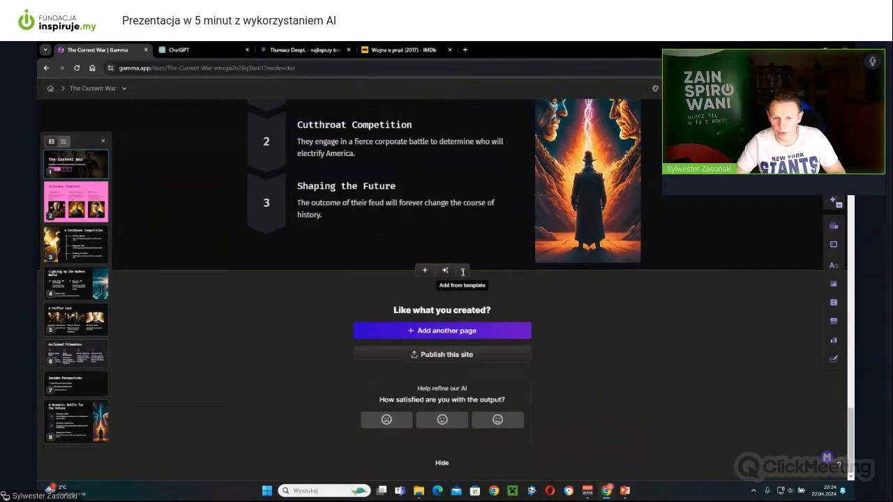
pyautogui.scroll(10, 462, 272)
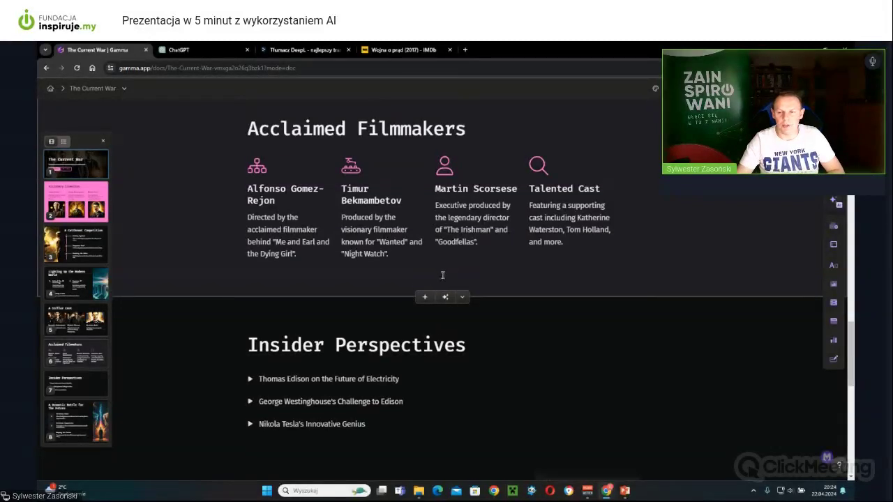
pyautogui.scroll(3, 441, 276)
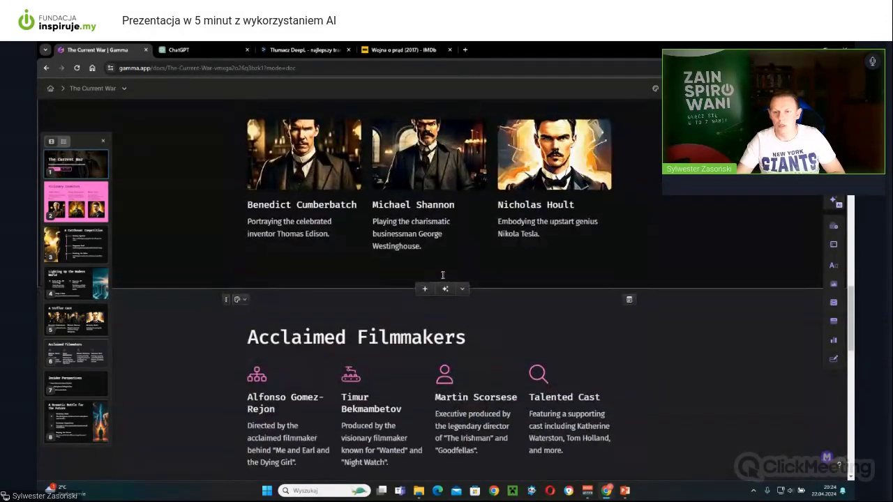
pyautogui.scroll(8, 443, 274)
pyautogui.scroll(6, 443, 275)
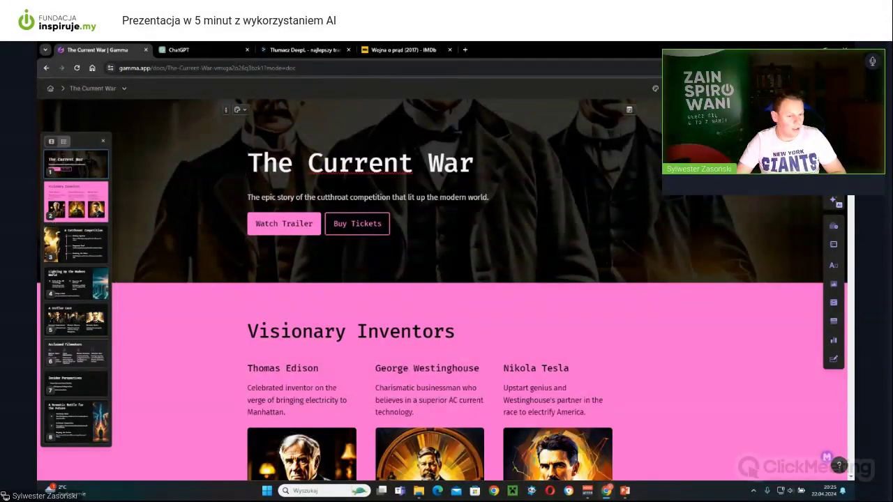
# Step: Copy the web address of the generated The Current War site
pyautogui.moveTo(150, 68); pyautogui.dragTo(110, 75)
pyautogui.hotkey('ctrl', 'c')
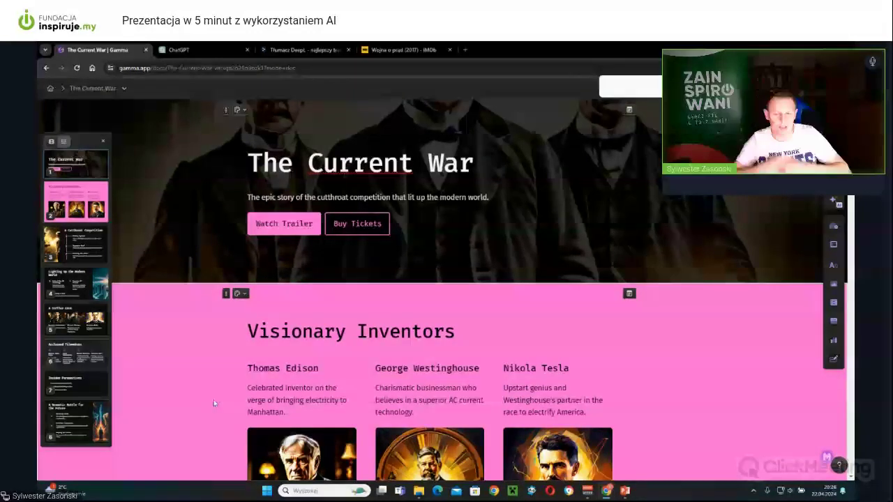
# Step: Switch to the blank PowerPoint presentation and back to the browser, and close the The Current War site in Gamma
pyautogui.click(625, 490)
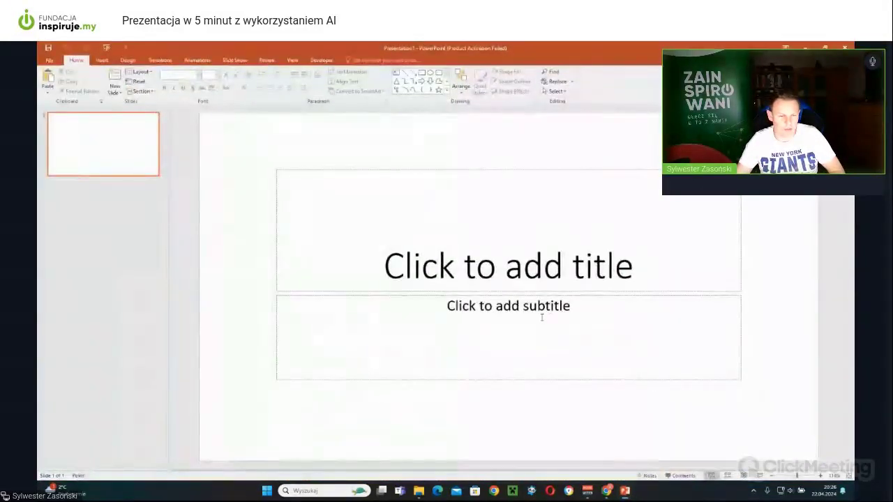
pyautogui.moveTo(627, 494)
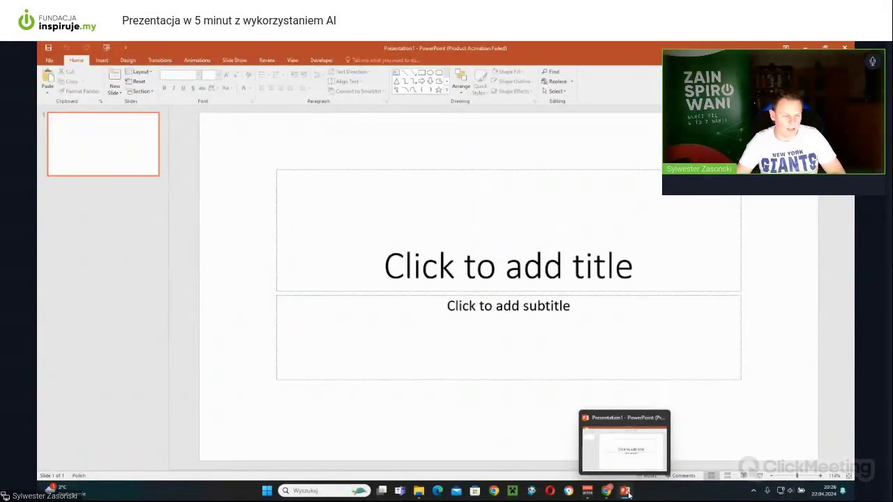
pyautogui.click(627, 492)
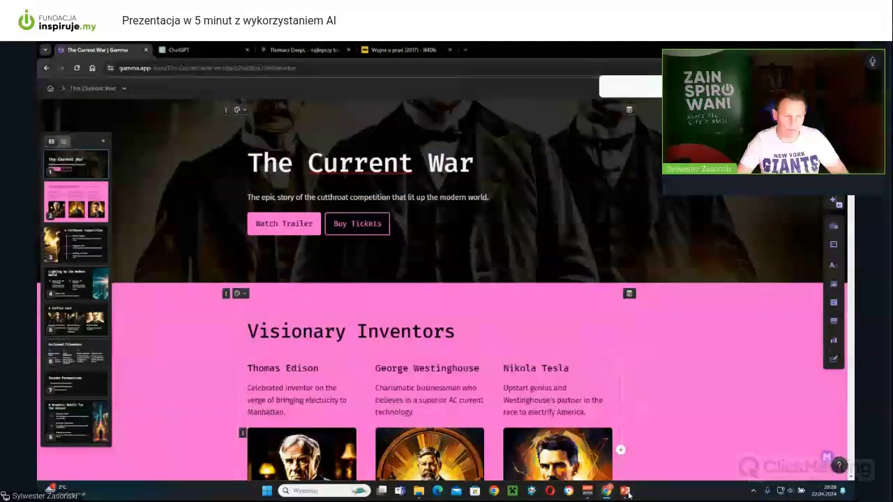
pyautogui.click(146, 49)
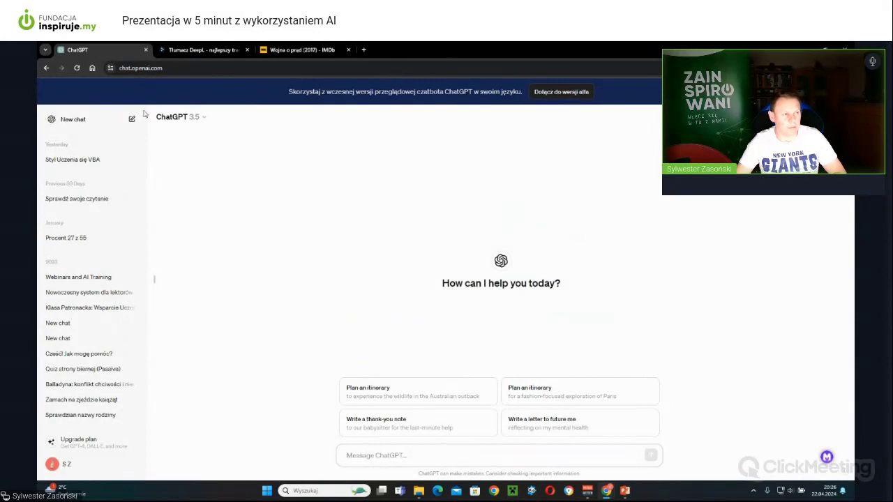
# Step: Switch to the blank PowerPoint presentation, examine the Main Tabs list in the Customize Ribbon options, and close the options
pyautogui.click(624, 490)
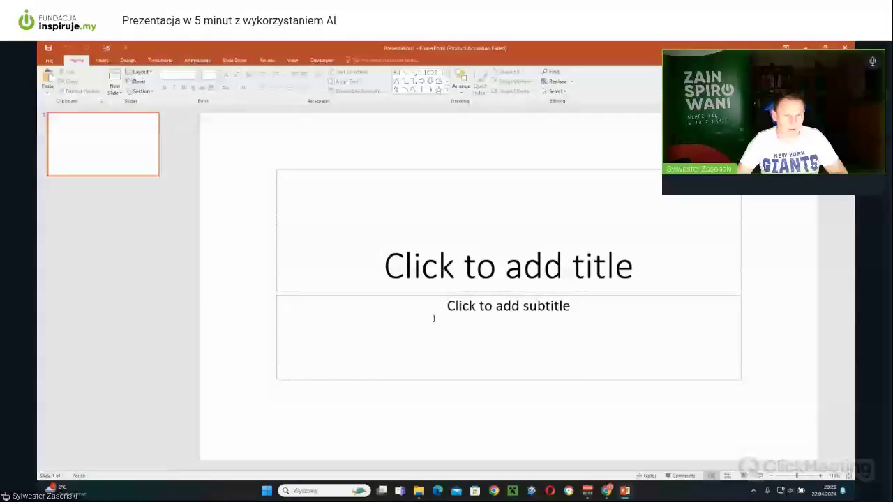
pyautogui.click(47, 61)
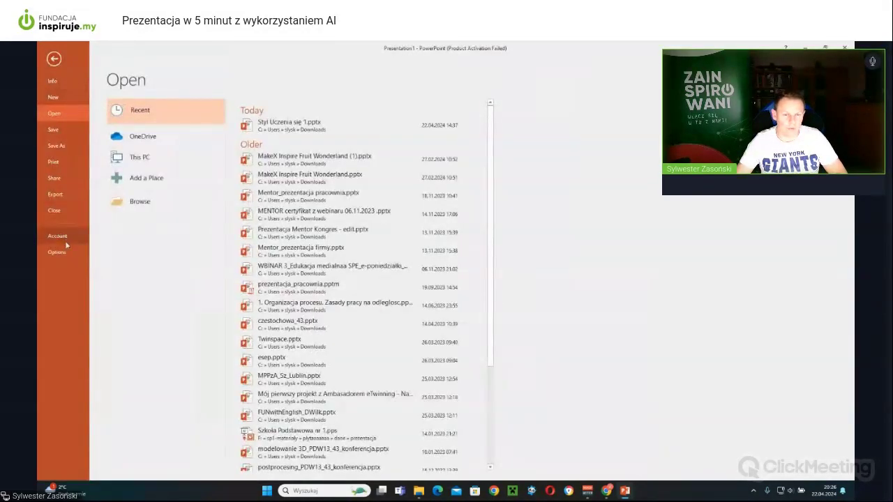
pyautogui.click(68, 252)
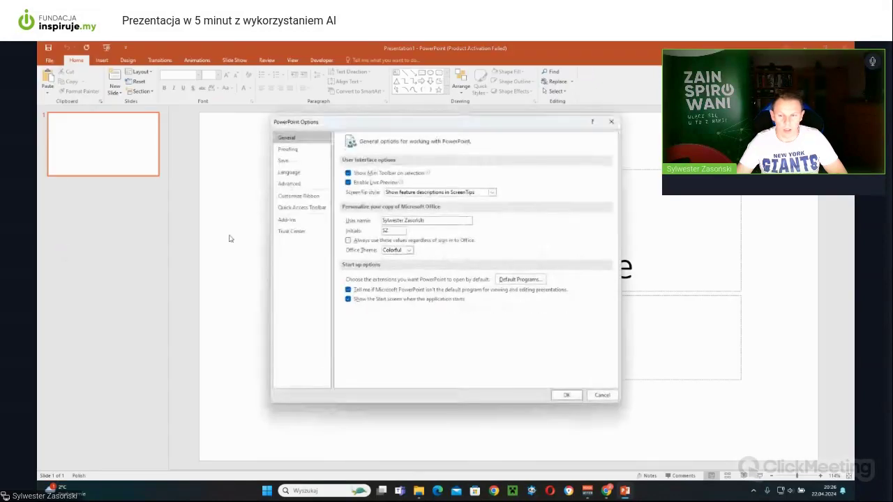
pyautogui.click(306, 198)
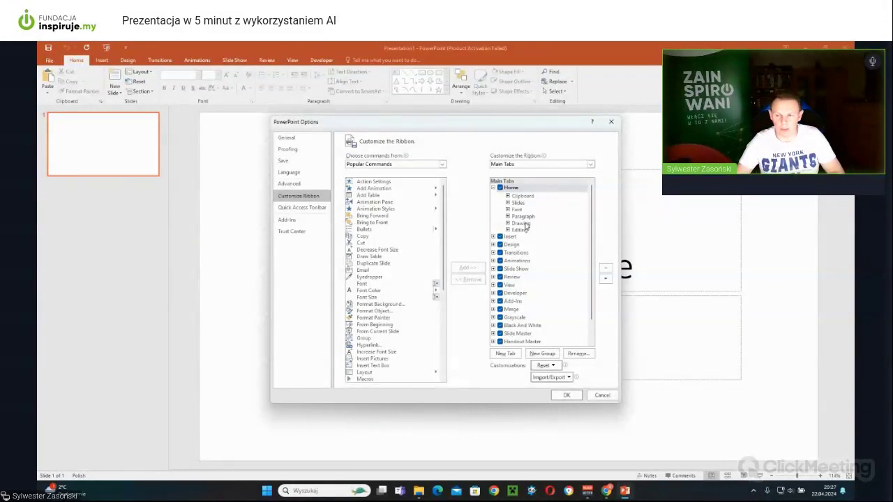
pyautogui.scroll(-1, 528, 220)
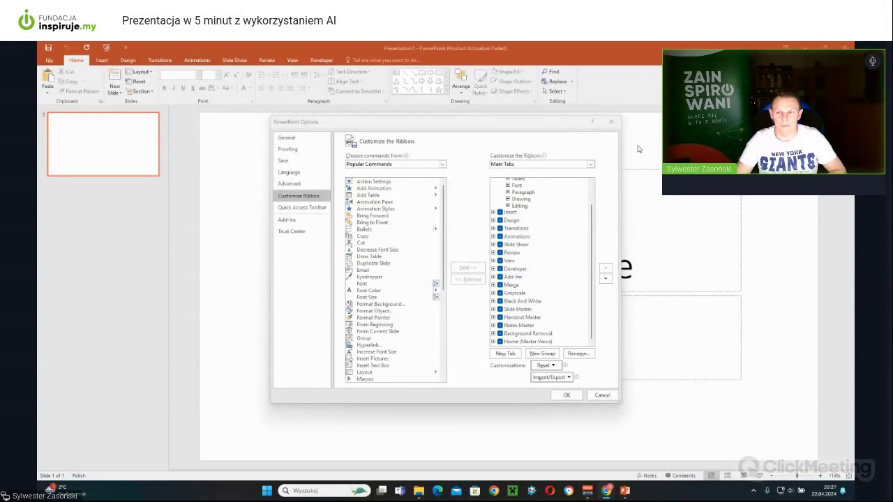
pyautogui.click(612, 123)
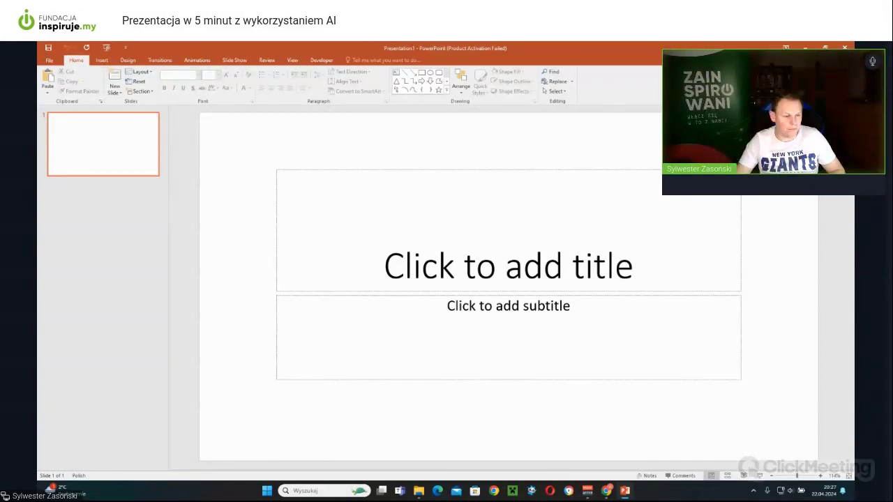
# Step: Reopen the Customize Ribbon options to check that the Developer tab is enabled, and close them without changes
pyautogui.press('super+d')
pyautogui.press('super+d')
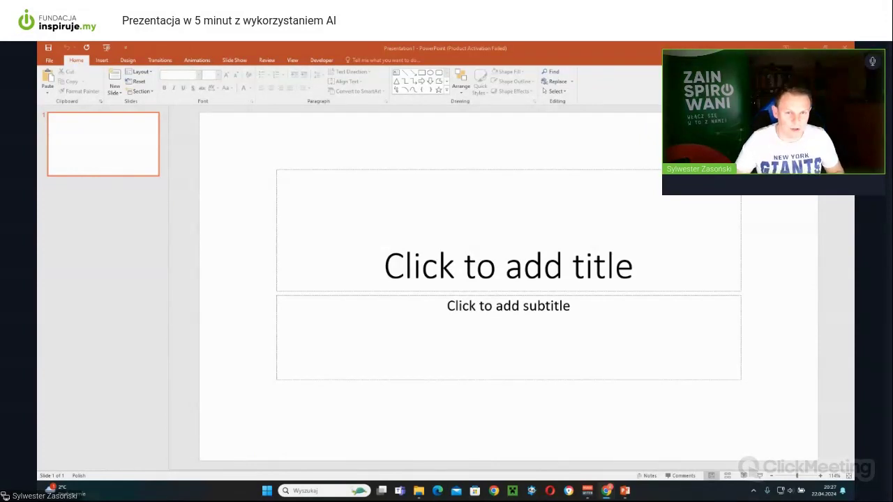
pyautogui.click(50, 60)
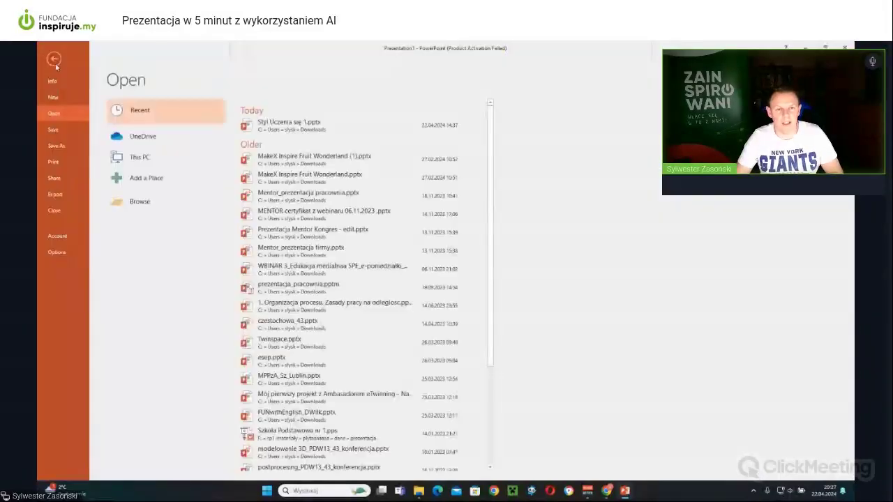
pyautogui.click(57, 252)
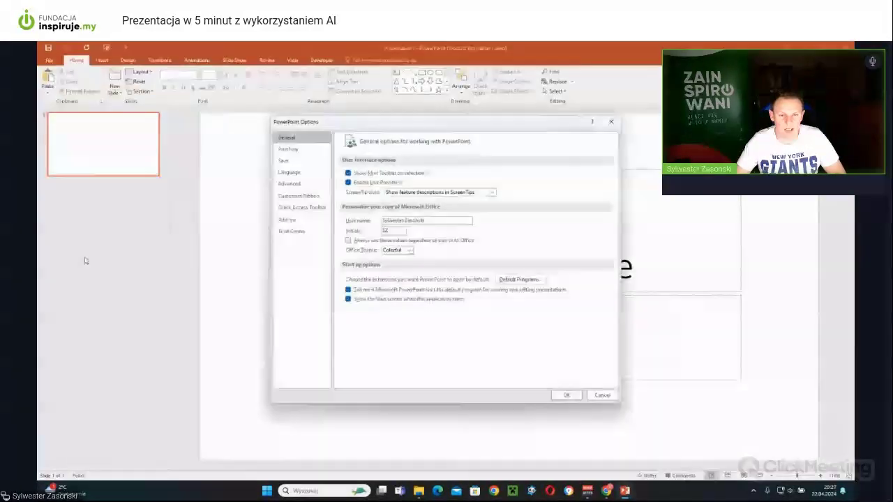
pyautogui.click(305, 196)
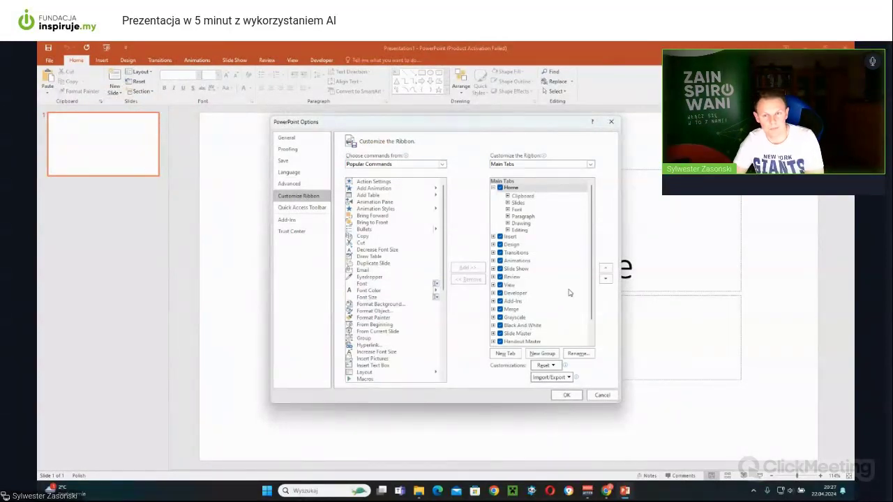
pyautogui.click(611, 122)
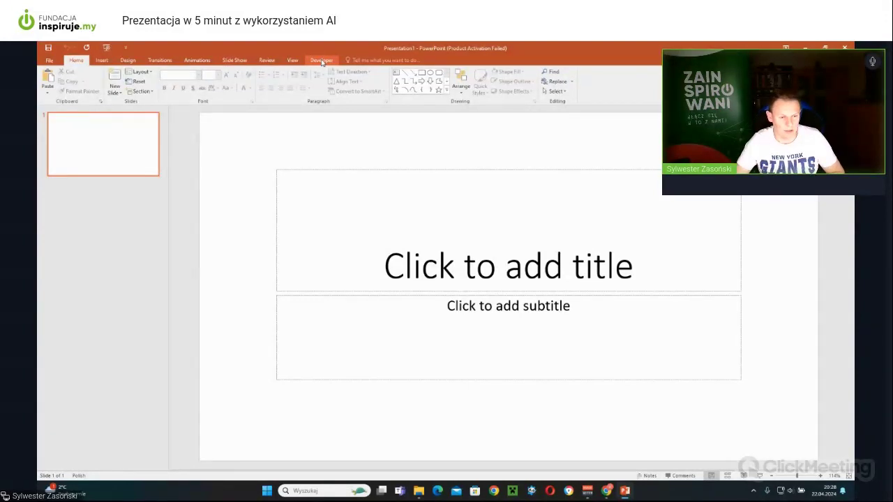
# Step: Return to ChatGPT and begin the prompt with "napisz kod vba powerpoint na temat"
pyautogui.click(804, 48)
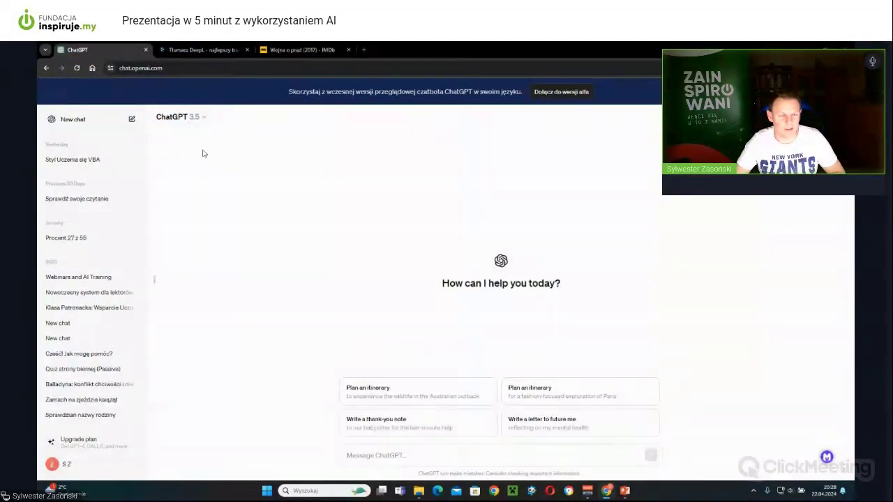
pyautogui.click(394, 455)
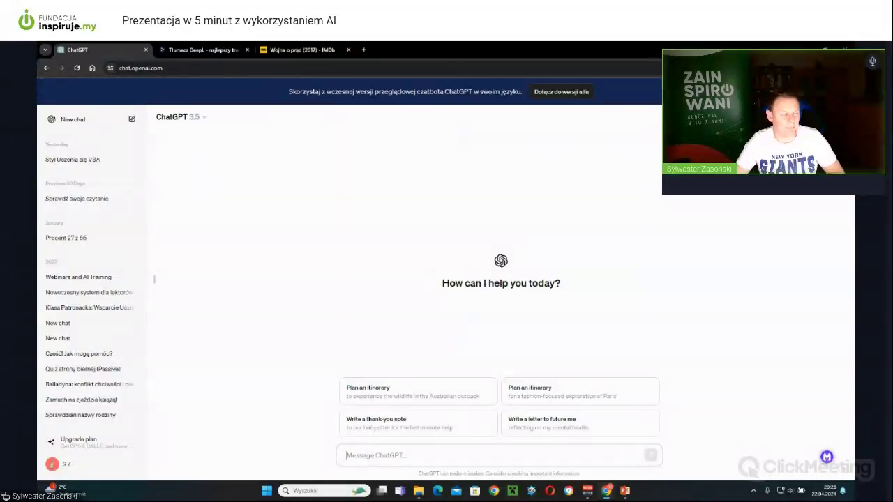
pyautogui.hotkey('ctrl', 'v')
pyautogui.hotkey('ctrl', 'z')
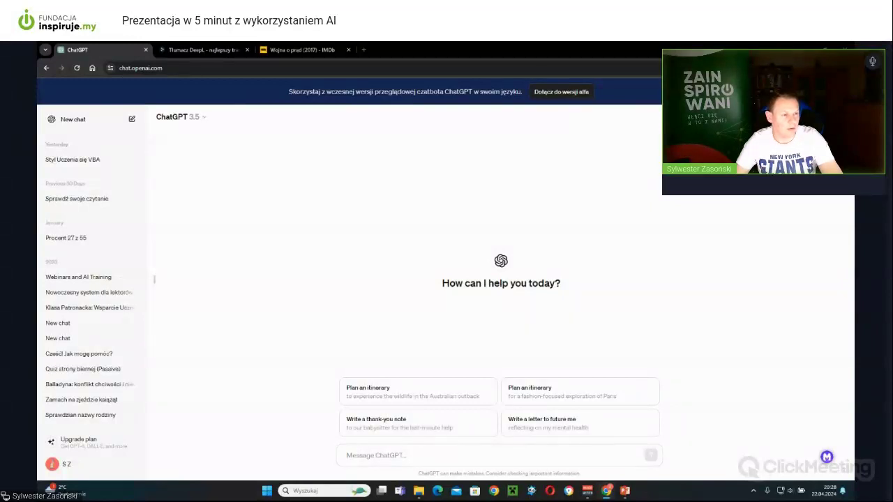
pyautogui.click(394, 460)
pyautogui.hotkey('ctrl', 'v')
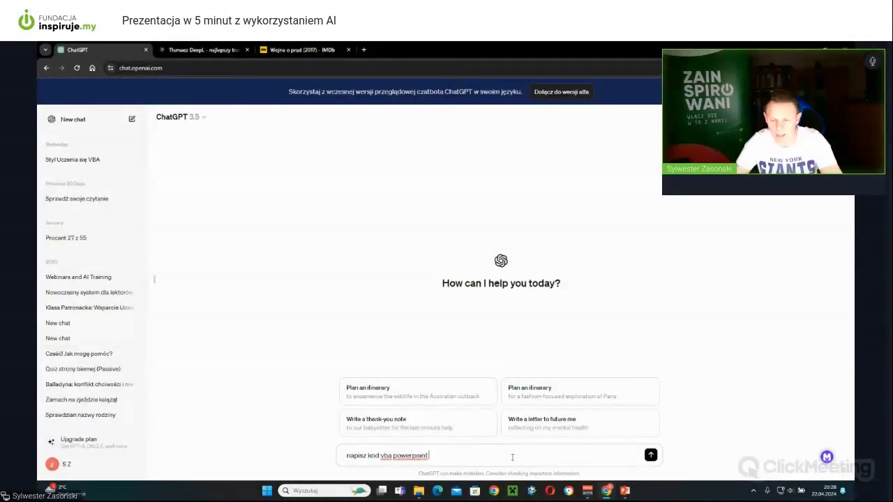
pyautogui.write('na temat')
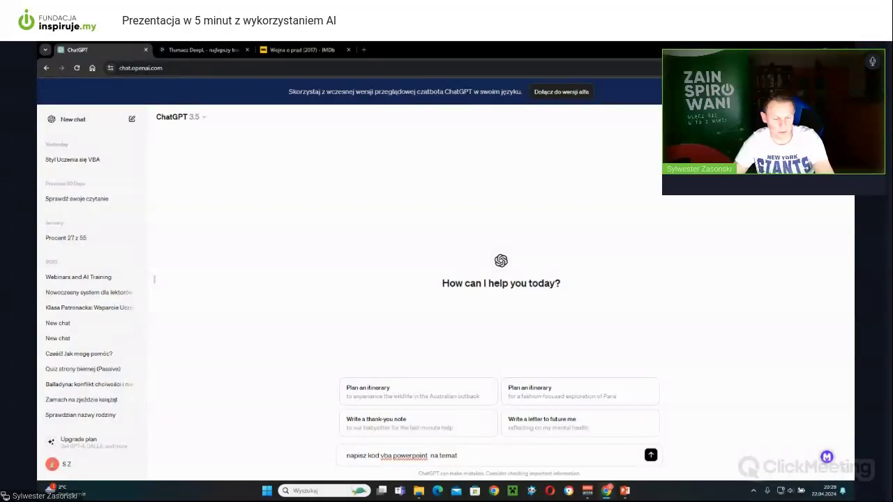
pyautogui.click(477, 461)
pyautogui.write('napisz kod vba powerpoint')
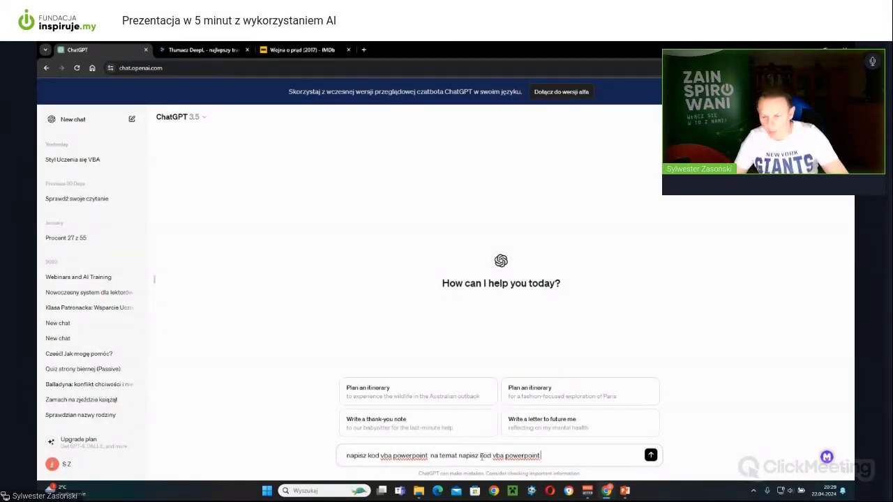
pyautogui.hotkey('ctrl', 'z')
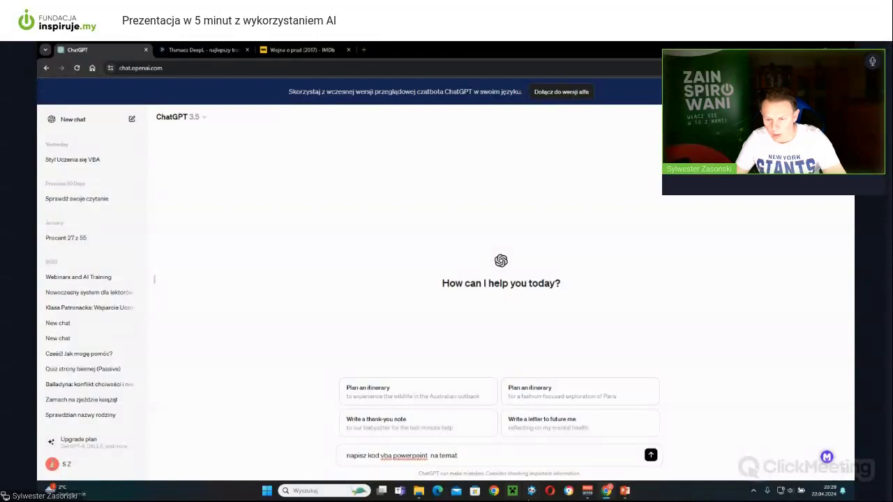
# Step: Complete the prompt with the topic "Wyzszosc samochodow spalinowych nad elektrykami" and send it
pyautogui.write('Wyzszosc samochodow spalinowych nad elektrykami')
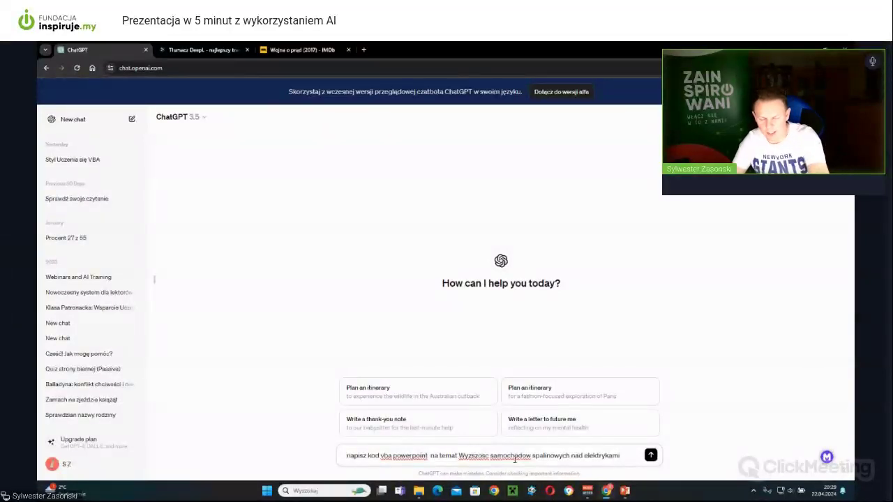
pyautogui.press('Return')
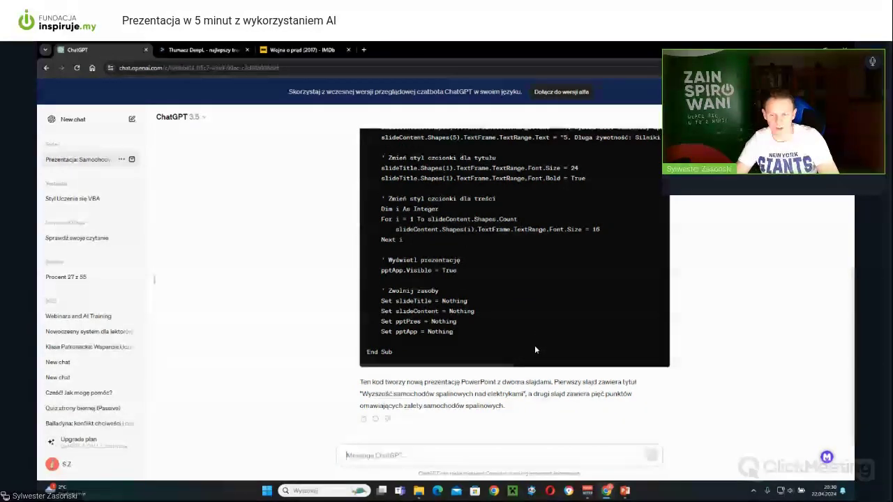
# Step: Look through the generated VBA code in the ChatGPT answer and copy the whole code block
pyautogui.scroll(4, 534, 346)
pyautogui.scroll(3, 534, 345)
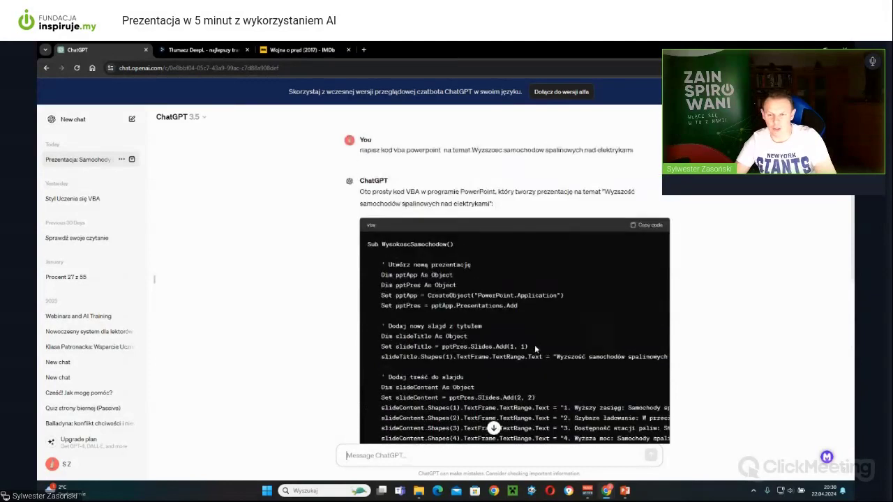
pyautogui.scroll(-7, 530, 329)
pyautogui.scroll(4, 521, 291)
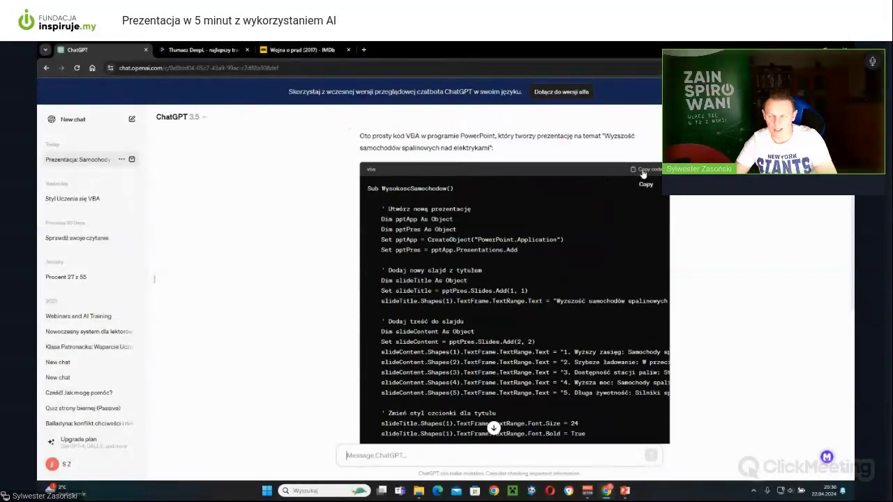
pyautogui.click(643, 174)
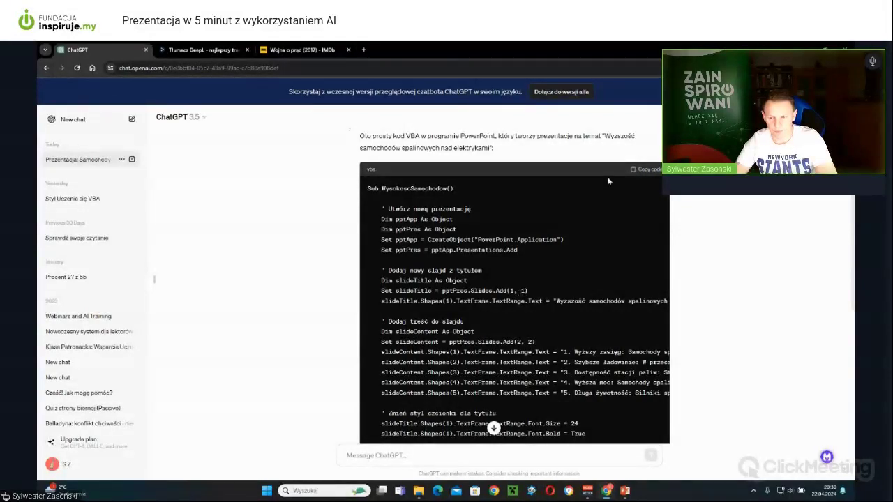
# Step: Switch to the blank PowerPoint presentation and open its Visual Basic editor
pyautogui.click(624, 491)
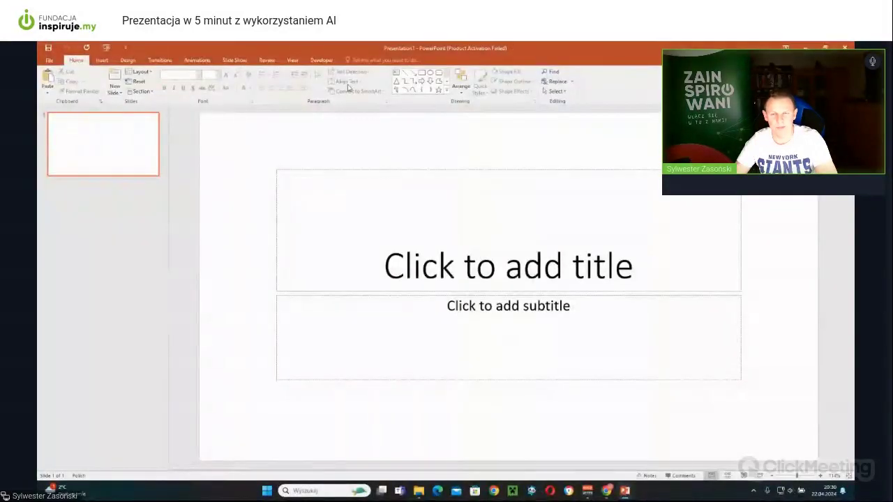
pyautogui.click(321, 61)
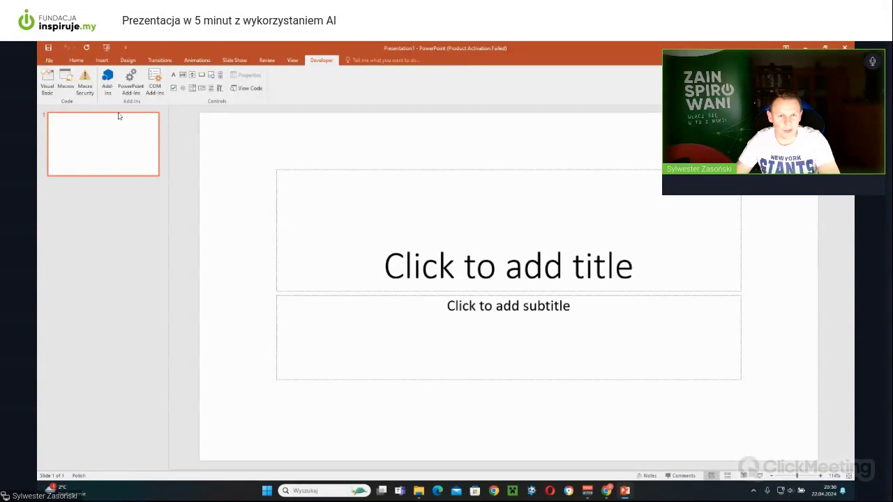
pyautogui.click(48, 85)
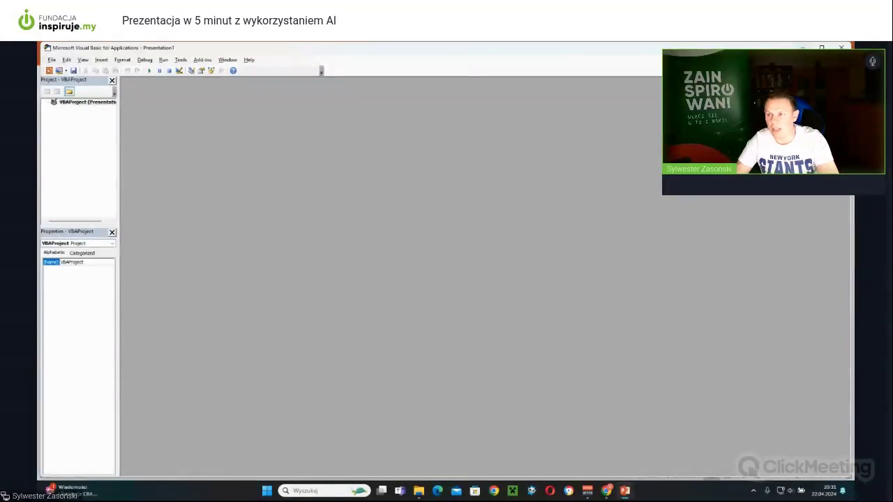
# Step: Go back to ChatGPT to review the prompt and the start of the code, and return to the Visual Basic editor
pyautogui.click(800, 46)
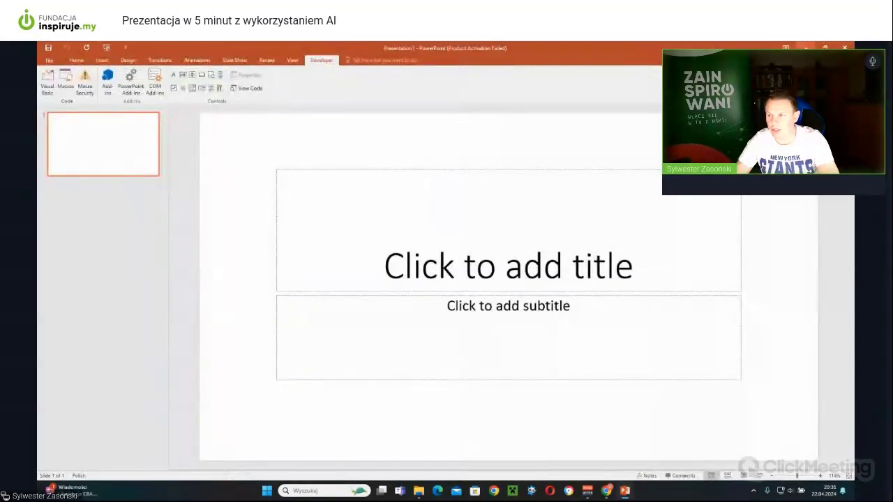
pyautogui.click(804, 47)
pyautogui.scroll(2, 349, 216)
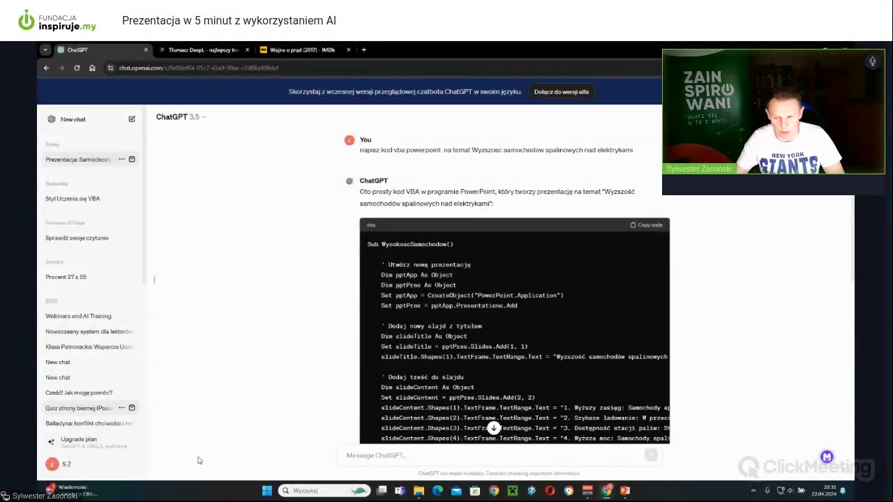
pyautogui.moveTo(624, 490)
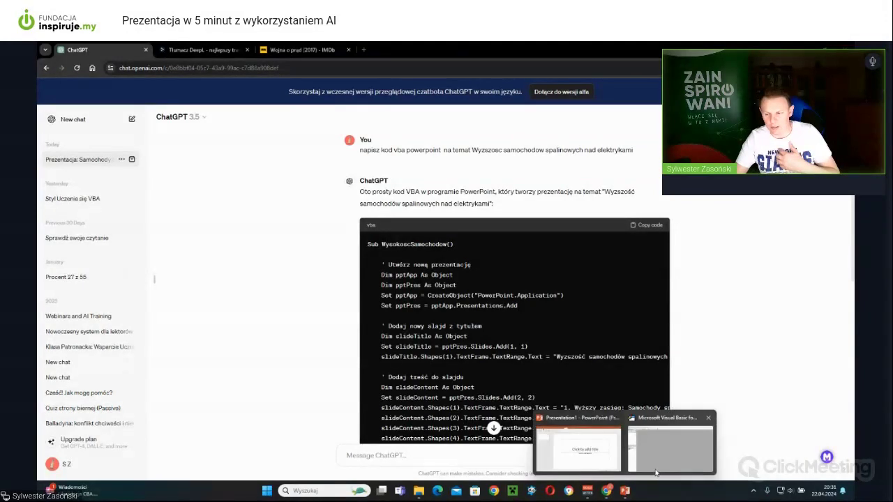
pyautogui.click(670, 447)
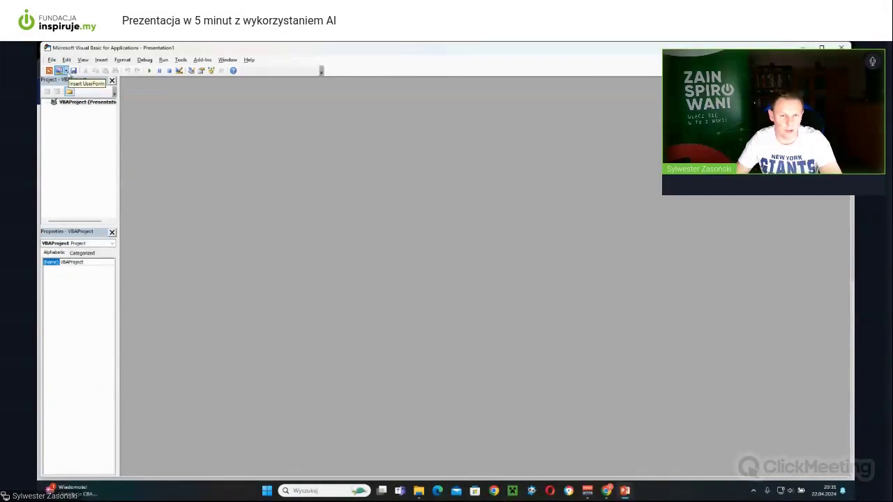
# Step: Insert a new module into the presentation's VBA project and paste the copied code into it
pyautogui.click(67, 73)
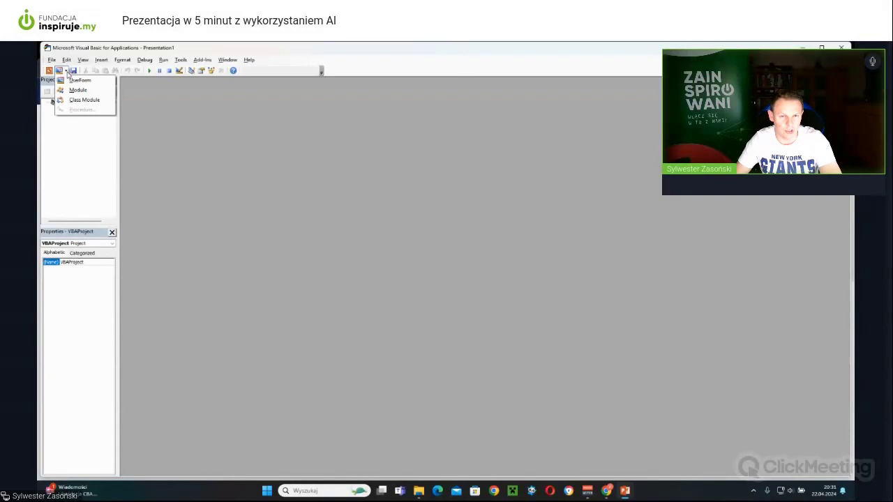
pyautogui.click(66, 72)
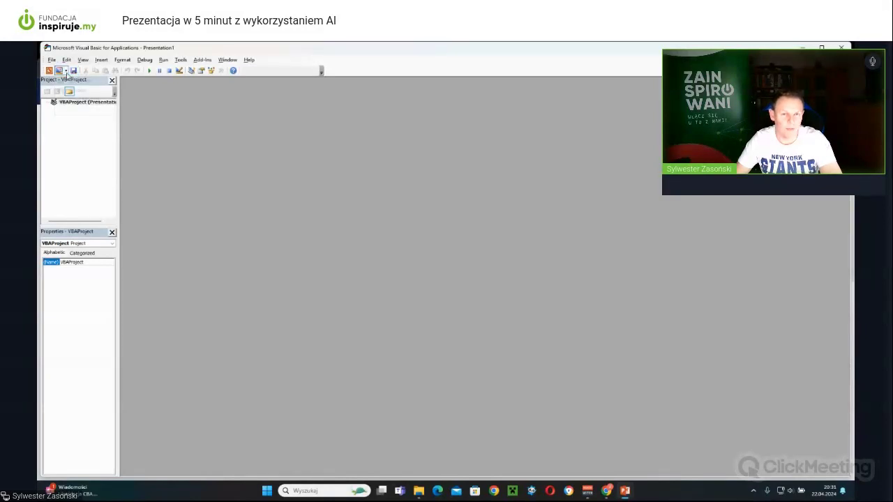
pyautogui.click(66, 73)
pyautogui.click(82, 92)
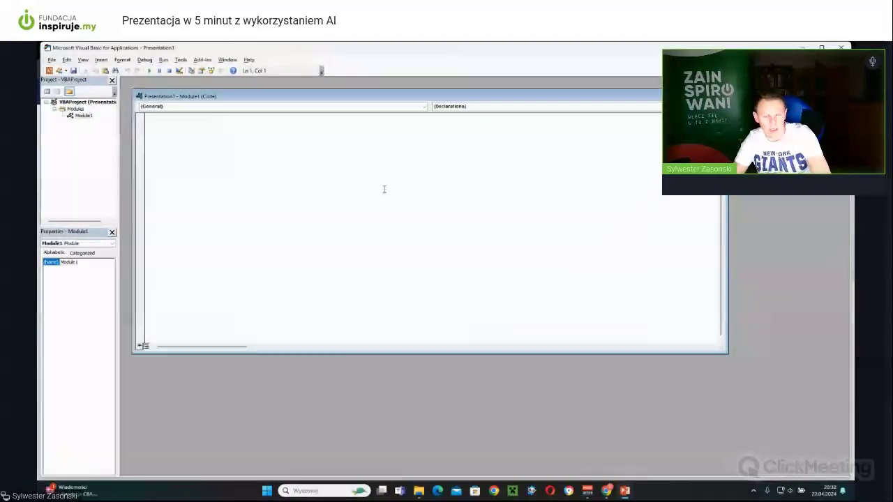
pyautogui.hotkey('ctrl', 'v')
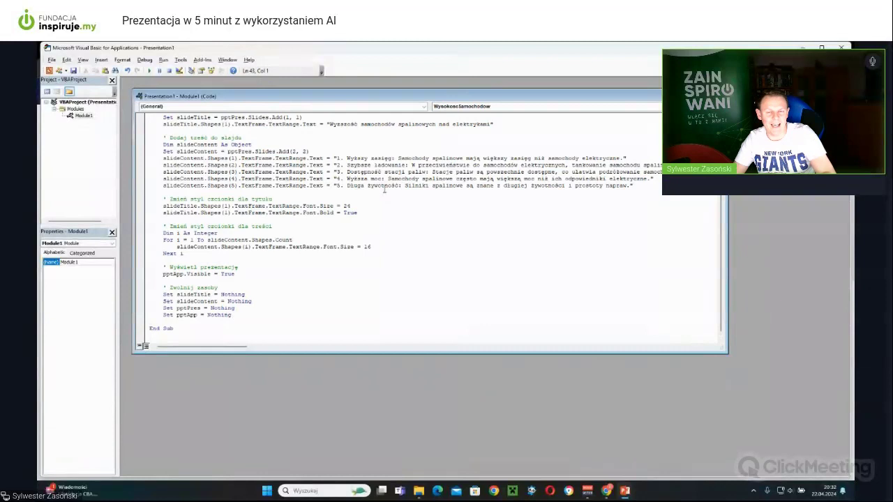
pyautogui.scroll(4, 384, 190)
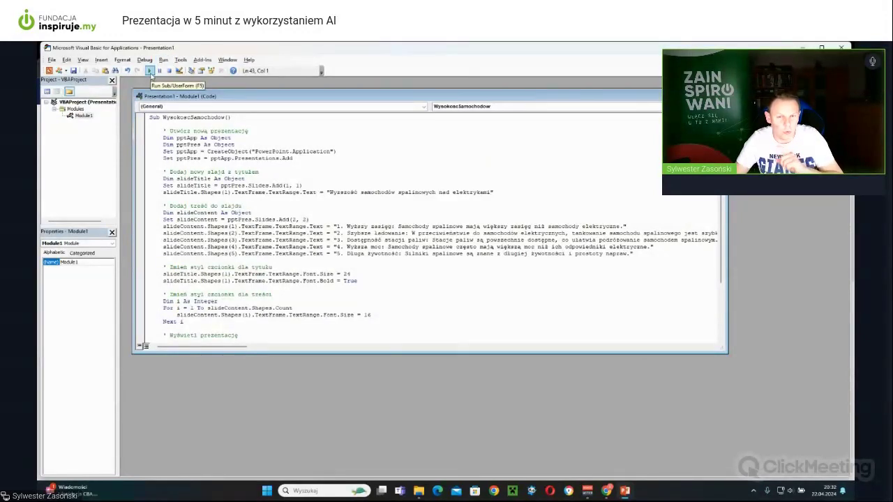
# Step: Run the WysokoscSamochodow macro, go to the line where it stops in debug mode, and end a second run
pyautogui.click(149, 70)
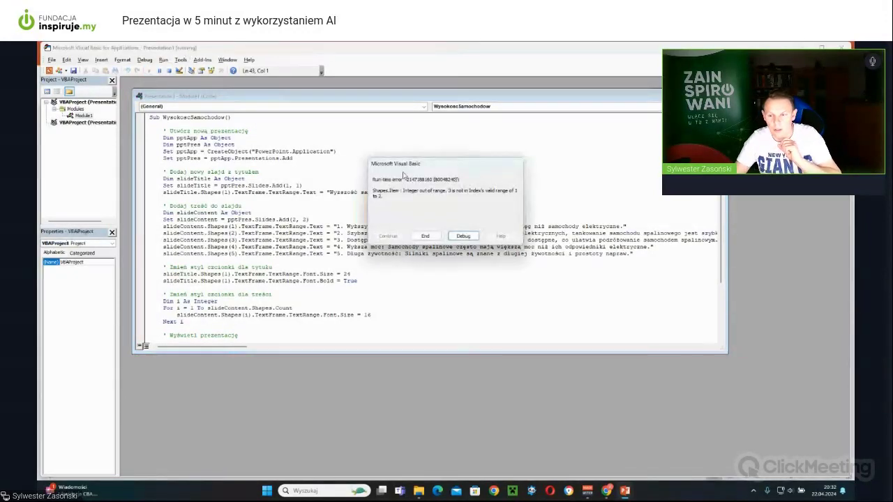
pyautogui.click(463, 235)
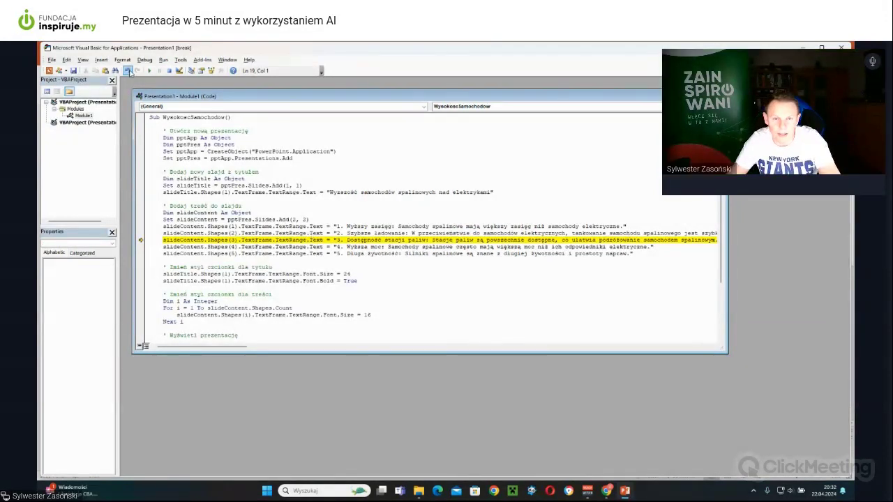
pyautogui.click(150, 71)
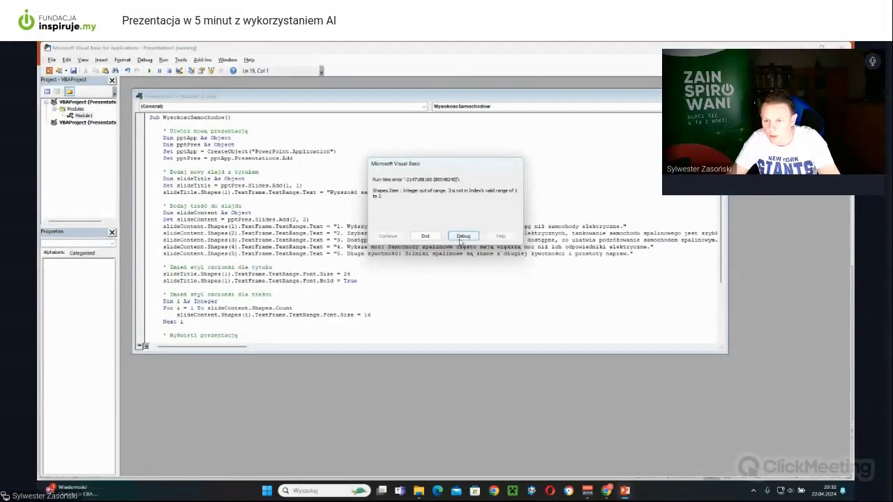
pyautogui.click(425, 236)
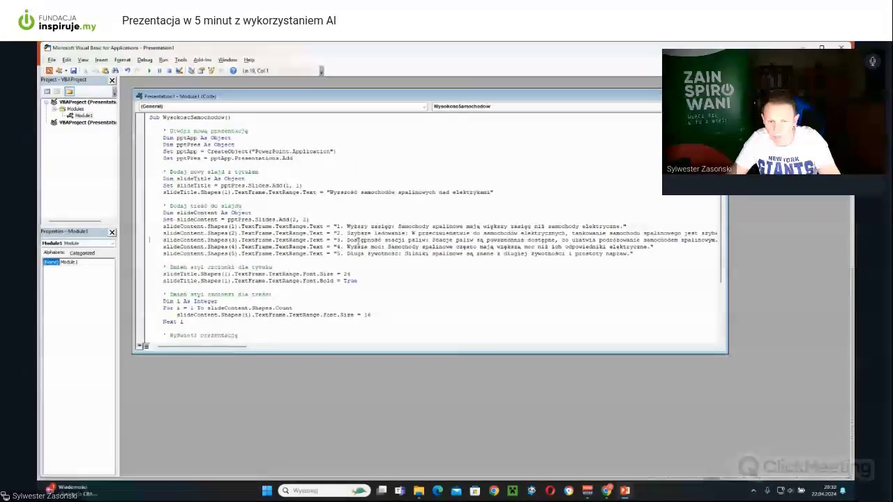
# Step: Delete the slideContent.Shapes(3) text line from the code, rerun the macro and go to the line where it stops
pyautogui.moveTo(578, 240); pyautogui.dragTo(163, 241)
pyautogui.click(585, 243)
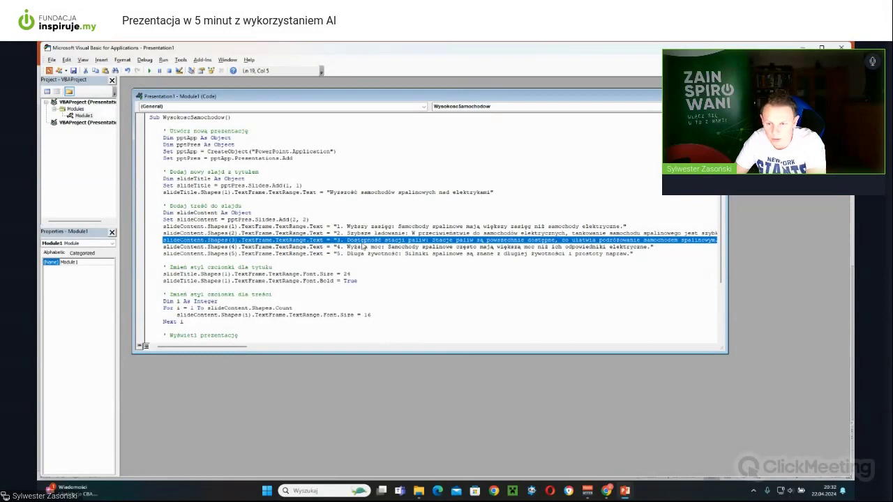
pyautogui.press('Delete')
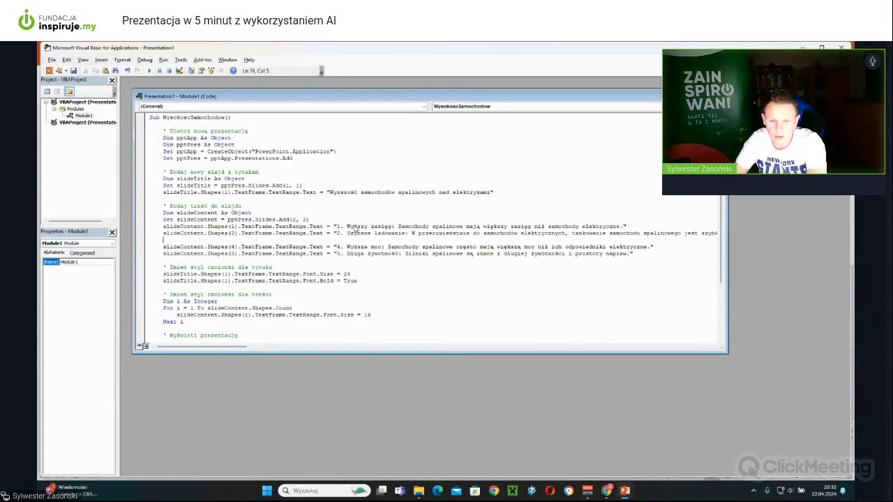
pyautogui.press('BackSpace')
pyautogui.press('F5')
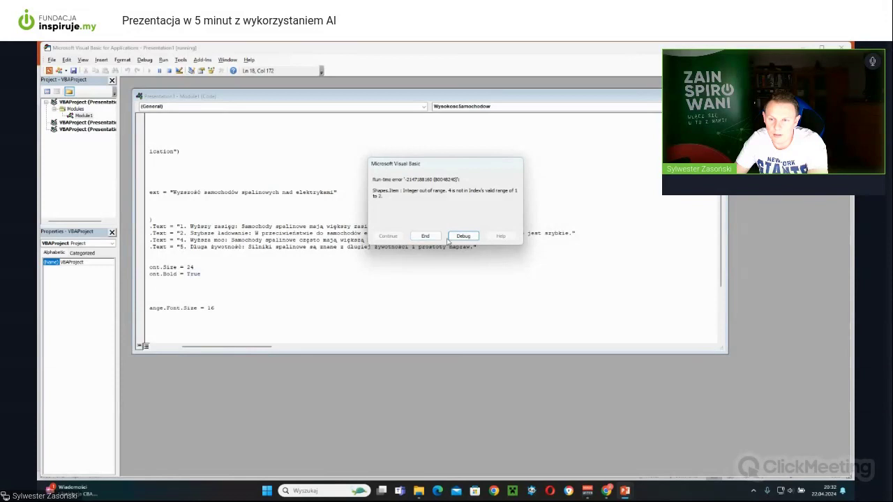
pyautogui.click(462, 236)
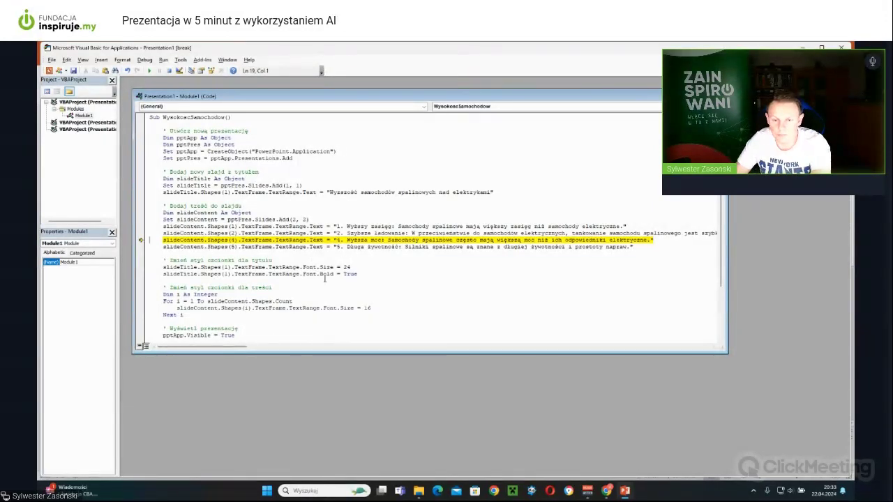
# Step: Delete all the code from Module1, accepting the project reset
pyautogui.moveTo(262, 340); pyautogui.dragTo(149, 117)
pyautogui.press('Delete')
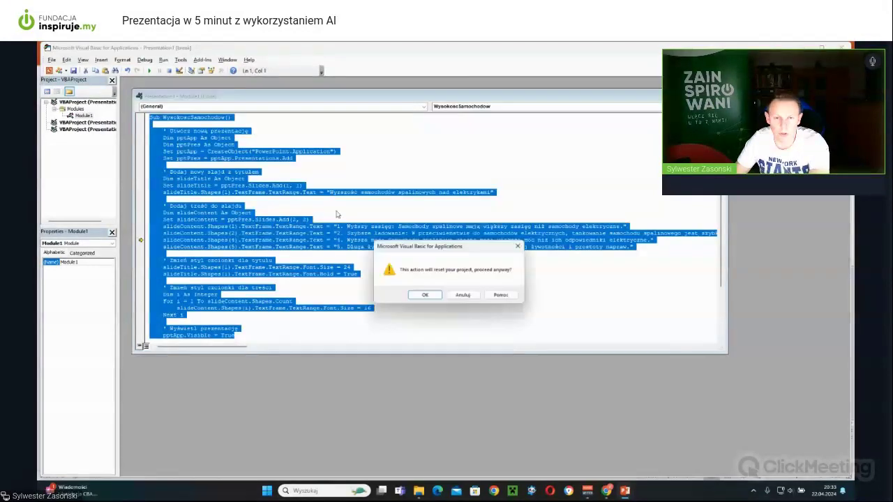
pyautogui.click(434, 296)
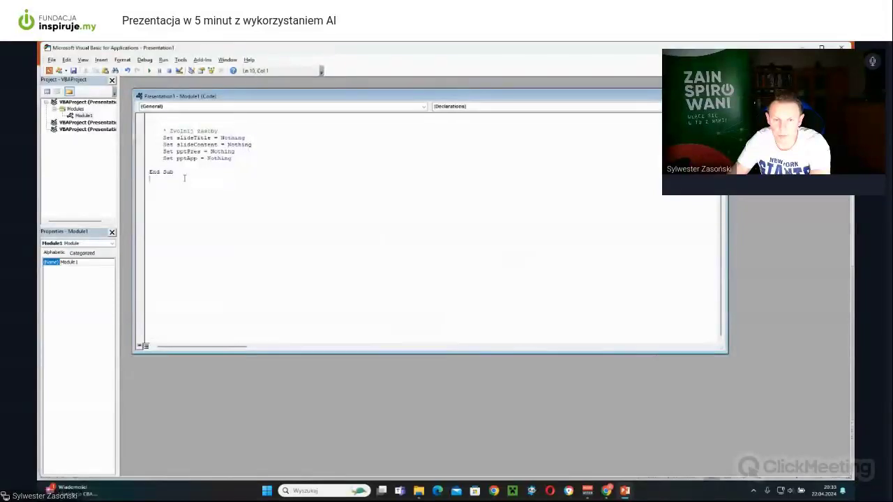
pyautogui.hotkey('ctrl', 'a')
pyautogui.press('Delete')
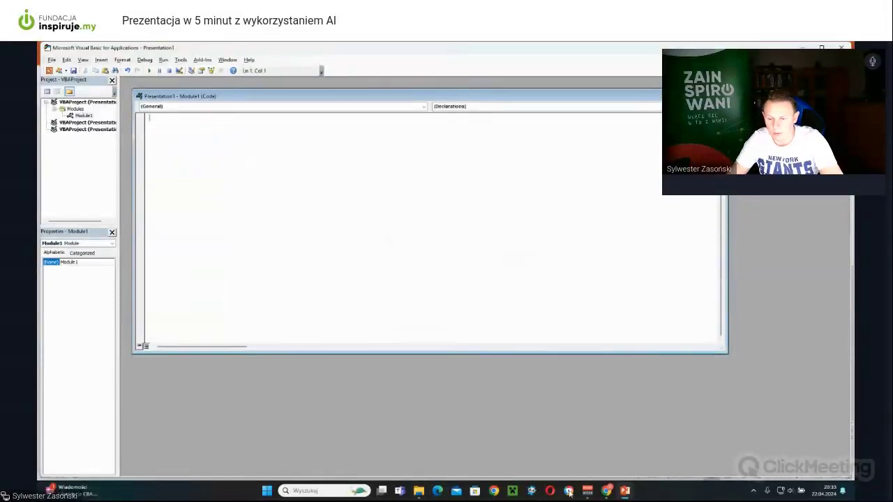
# Step: Return to PowerPoint, look through both slides of the macro-generated presentation and close it without saving
pyautogui.click(606, 491)
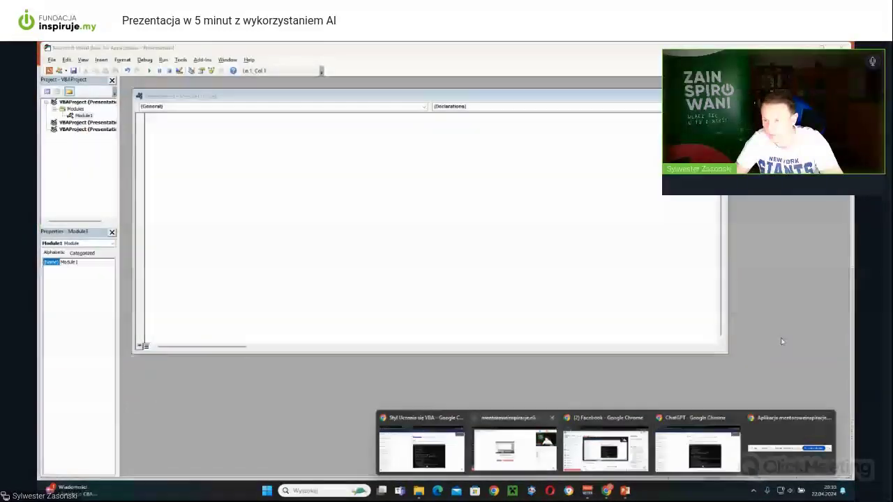
pyautogui.press('Escape')
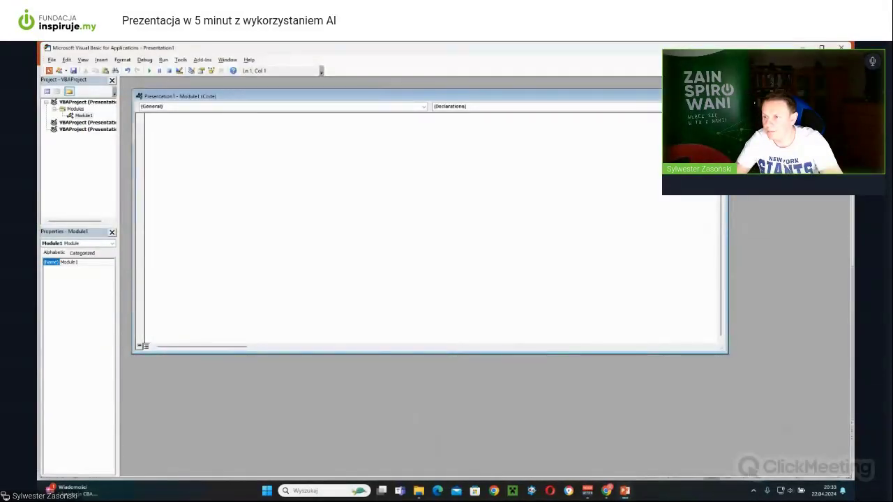
pyautogui.hotkey('alt', 'q')
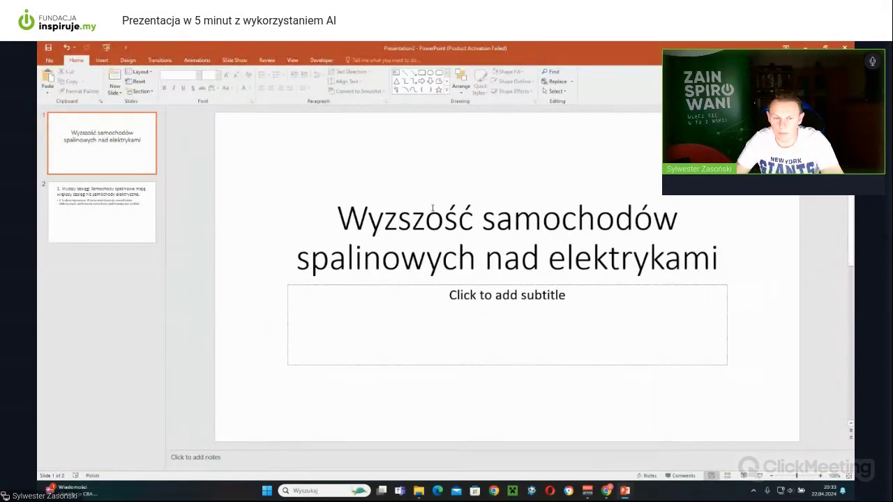
pyautogui.click(101, 220)
pyautogui.press('Up')
pyautogui.press('Down')
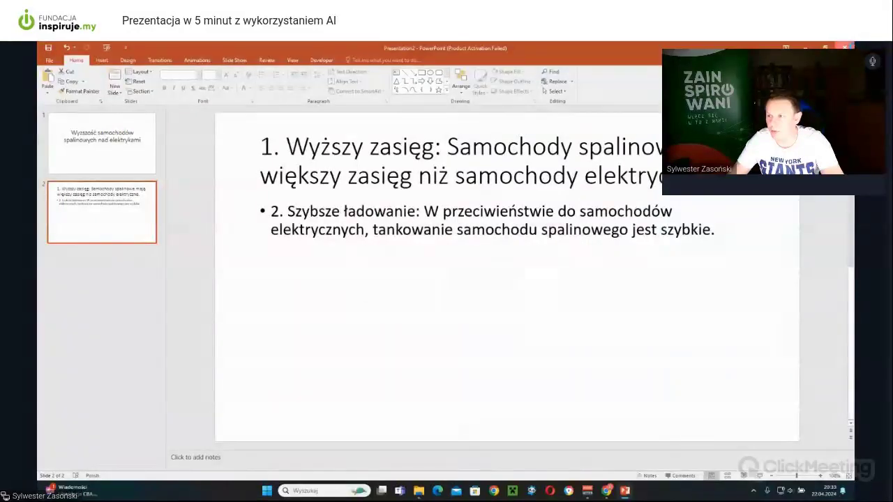
pyautogui.click(844, 45)
pyautogui.click(446, 274)
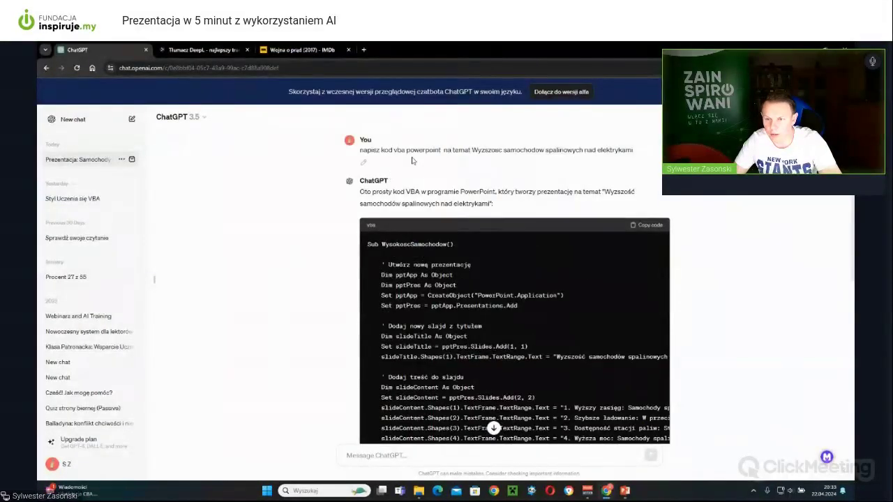
# Step: In ChatGPT, copy the earlier prompt asking for PowerPoint VBA code on combustion cars' superiority and send it again
pyautogui.moveTo(640, 154); pyautogui.dragTo(330, 159)
pyautogui.hotkey('ctrl', 'c')
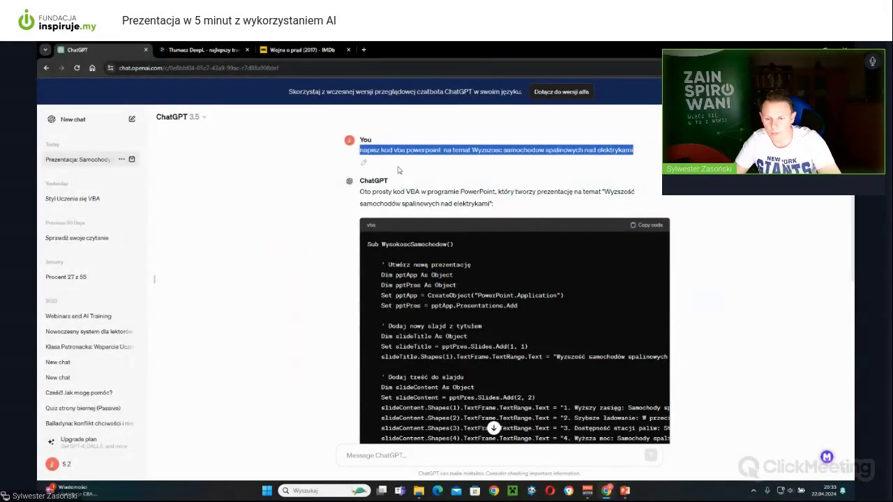
pyautogui.click(494, 427)
pyautogui.click(392, 454)
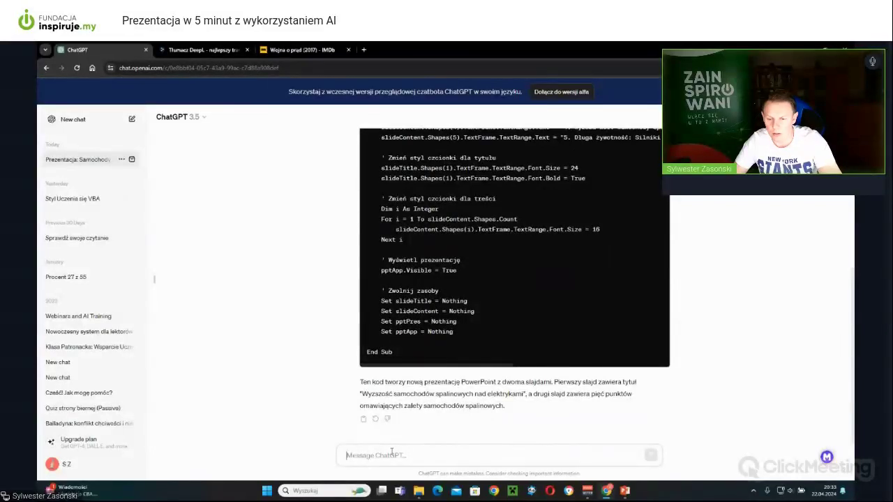
pyautogui.hotkey('ctrl', 'v')
pyautogui.press('Return')
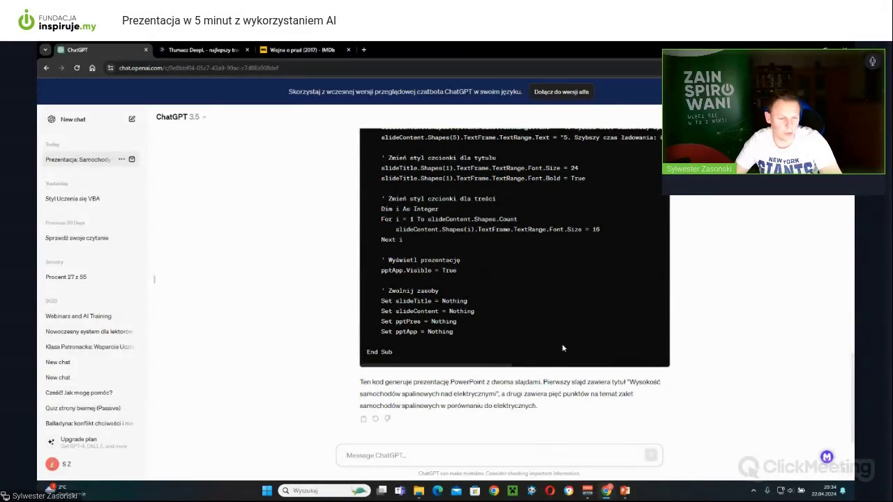
# Step: Find the start of the new ChatGPT answer and copy its VBA code block
pyautogui.scroll(10, 495, 312)
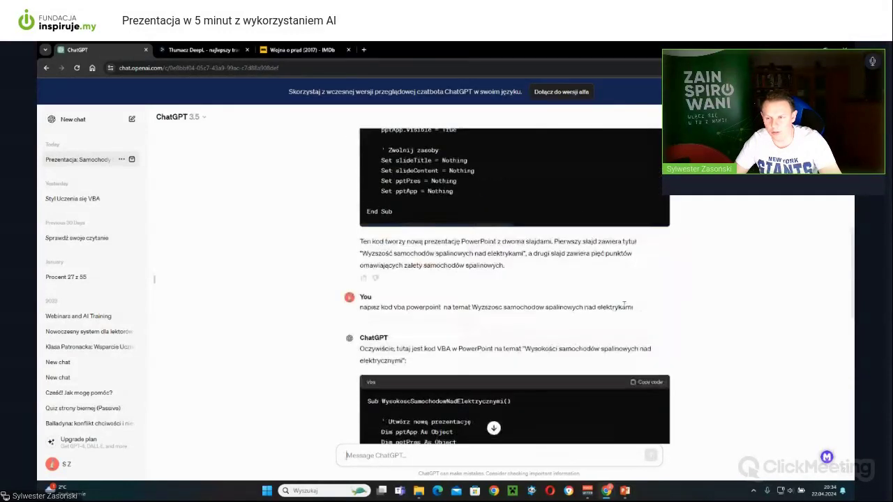
pyautogui.scroll(-2, 644, 260)
pyautogui.click(645, 256)
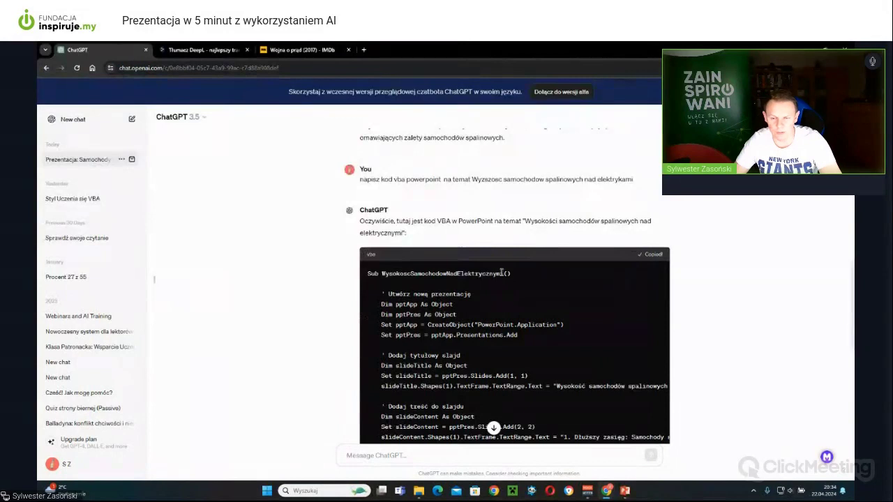
pyautogui.scroll(-2, 501, 273)
# Step: Switch to the leftover macro-generated presentation in PowerPoint and close it without saving
pyautogui.moveTo(624, 490)
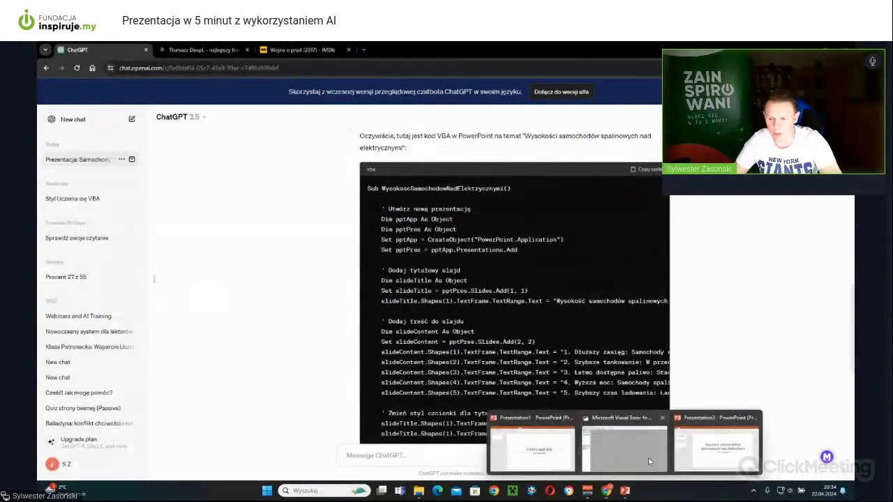
pyautogui.click(696, 457)
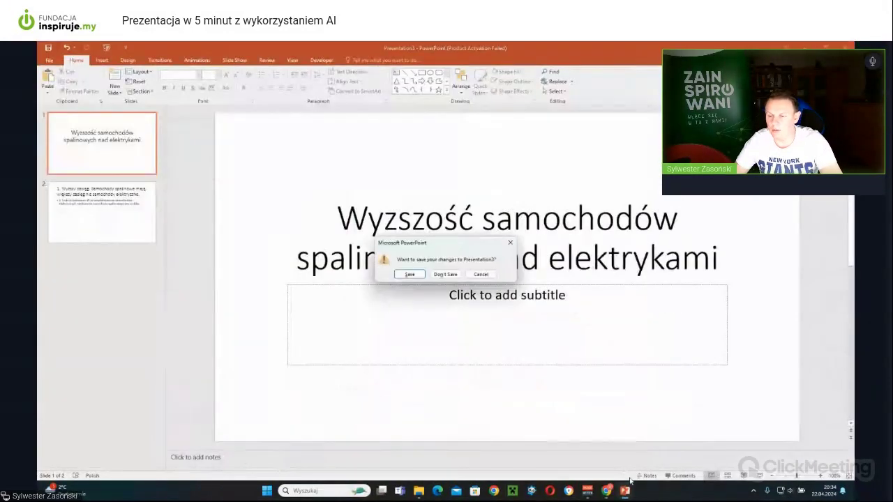
pyautogui.click(445, 274)
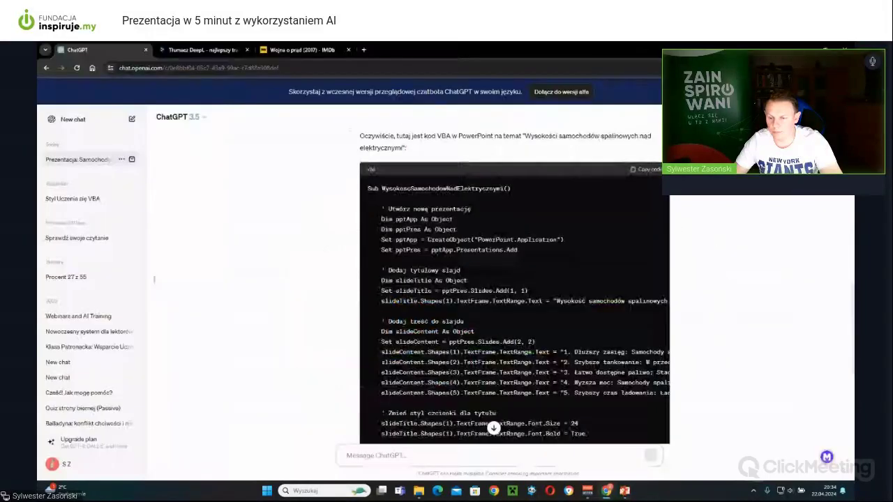
# Step: Return to the Visual Basic editor, insert a second module and paste the new code into it
pyautogui.moveTo(624, 490)
pyautogui.click(672, 442)
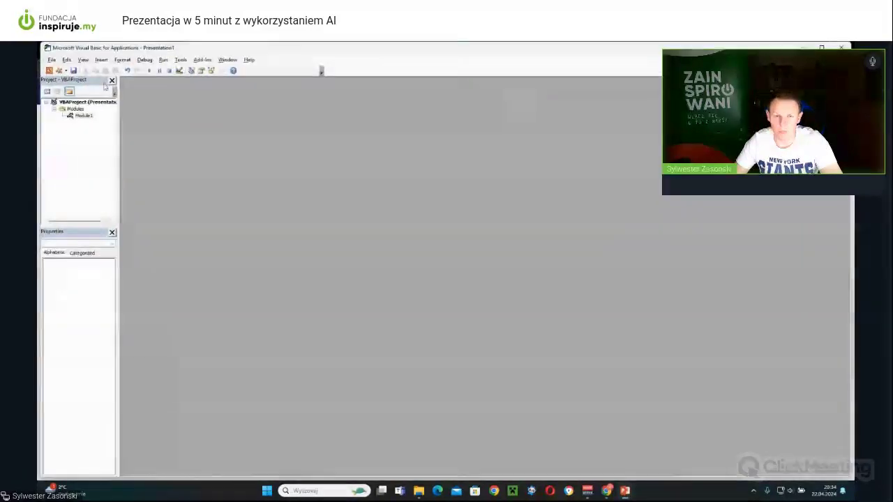
pyautogui.click(65, 71)
pyautogui.click(71, 95)
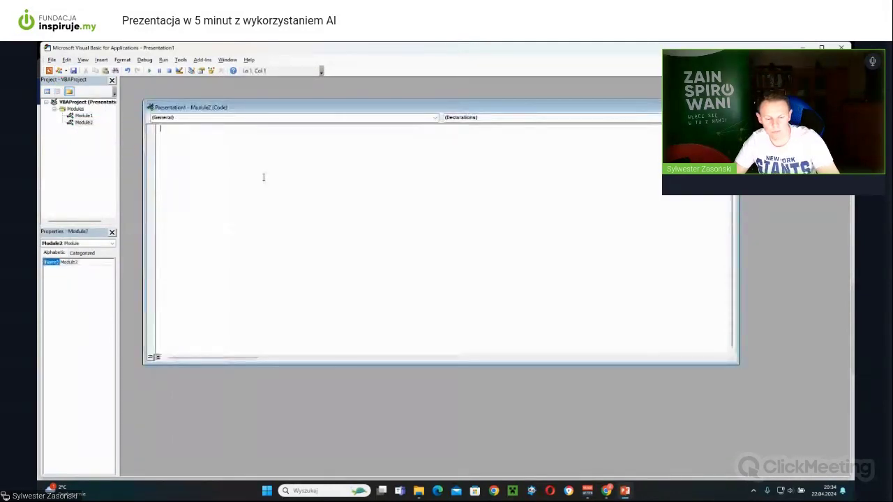
pyautogui.hotkey('ctrl', 'v')
# Step: Run the new macro, debug it at the slideContent.Shapes(3) line, rerun it and check the generated presentation's second slide
pyautogui.click(149, 71)
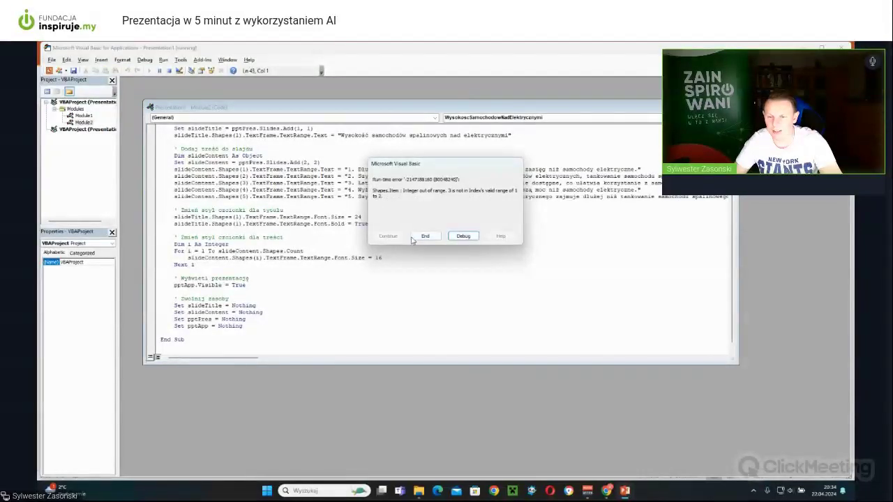
pyautogui.click(463, 236)
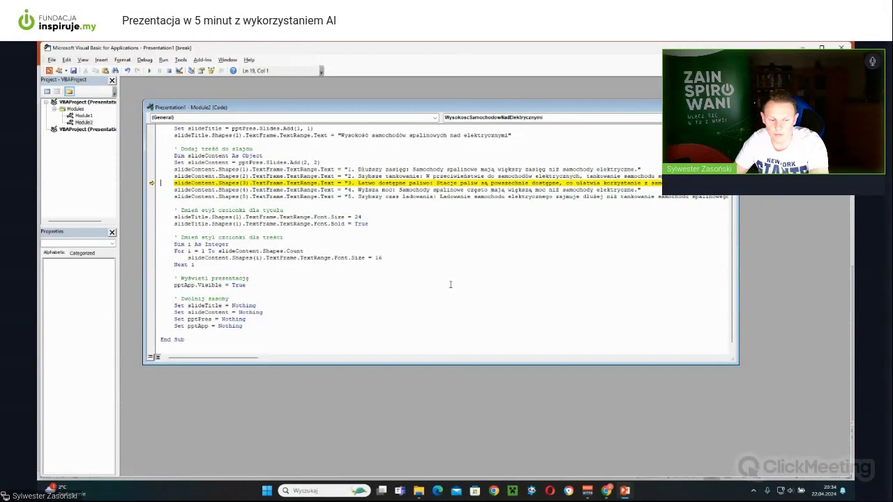
pyautogui.moveTo(231, 357); pyautogui.dragTo(191, 344)
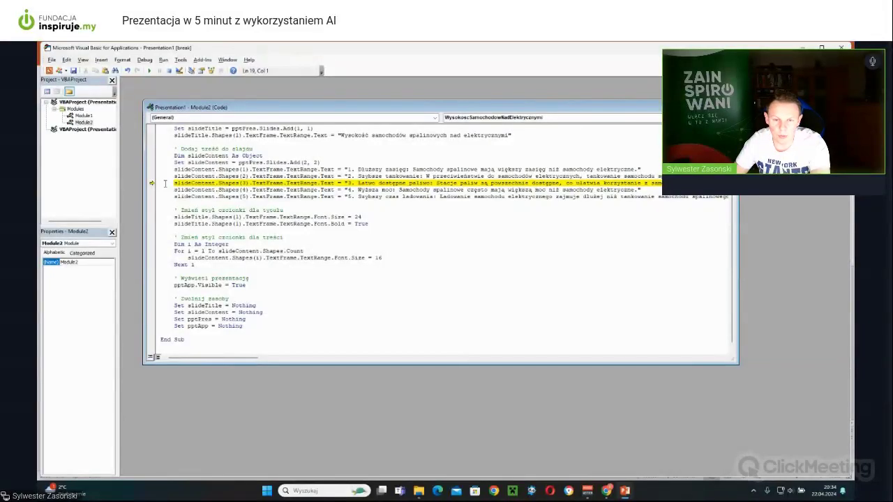
pyautogui.moveTo(171, 183); pyautogui.dragTo(161, 184)
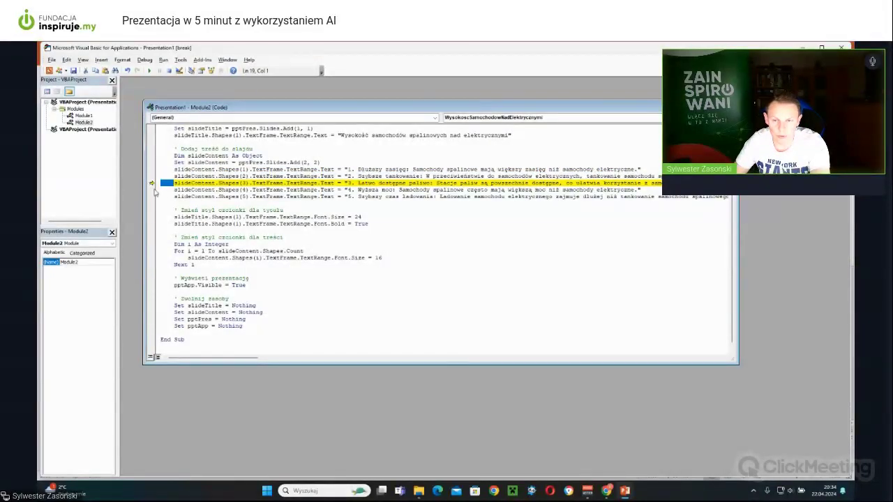
pyautogui.press('F5')
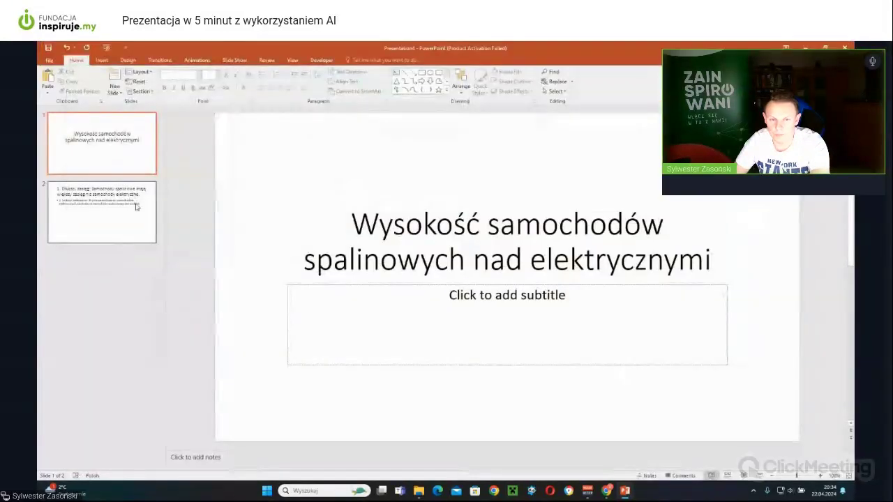
pyautogui.click(72, 223)
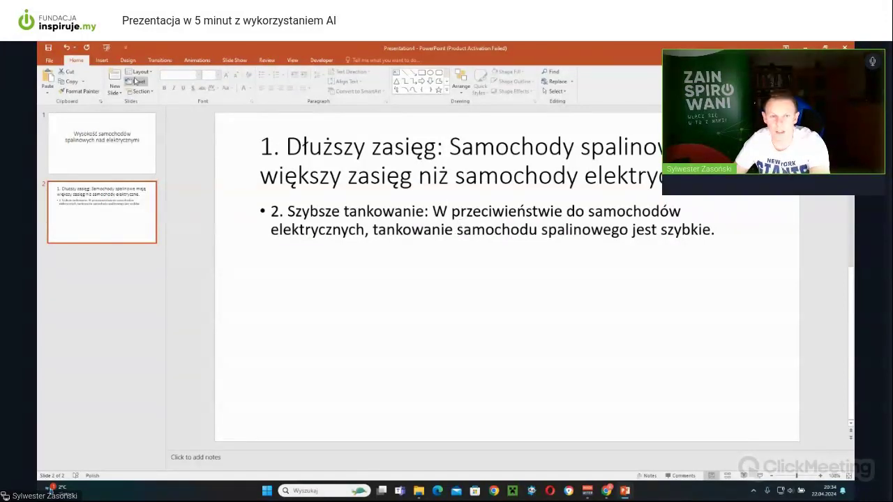
# Step: Open the recent presentation Styl Uczenia się 1.pptx
pyautogui.click(49, 60)
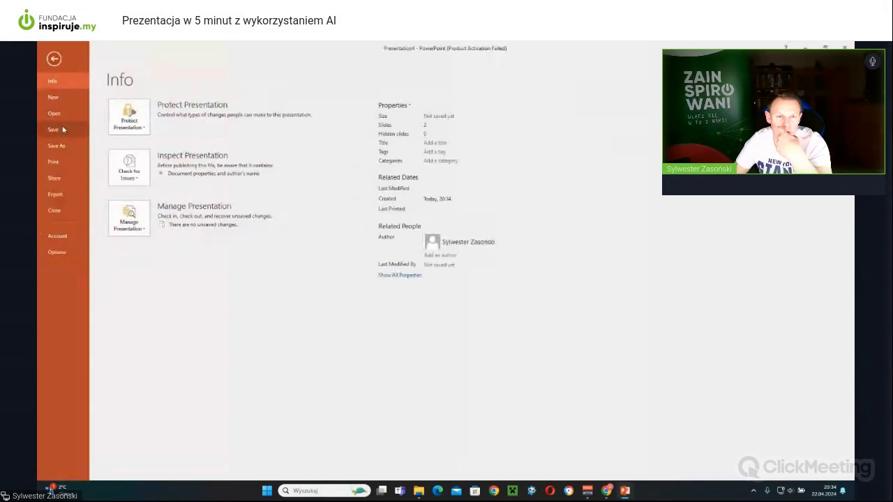
pyautogui.click(54, 113)
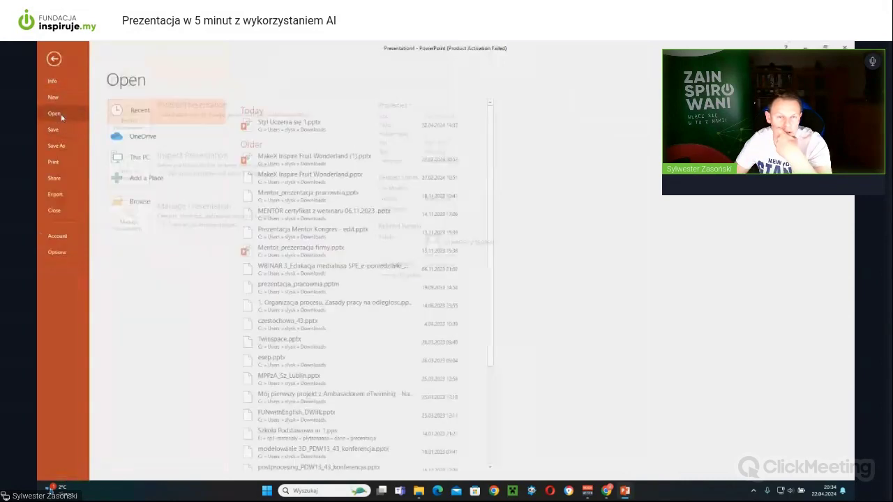
pyautogui.click(352, 127)
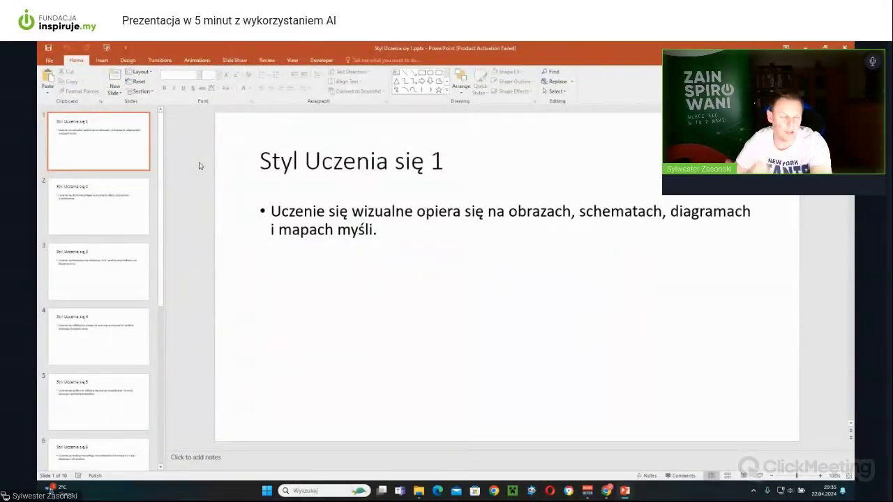
# Step: Look through the slides of the Styl Uczenia się 1 presentation, from the second to the ninth
pyautogui.click(95, 193)
pyautogui.press('Down')
pyautogui.press('Down')
pyautogui.press('Down')
pyautogui.click(104, 248)
pyautogui.click(104, 301)
pyautogui.click(111, 348)
pyautogui.click(117, 429)
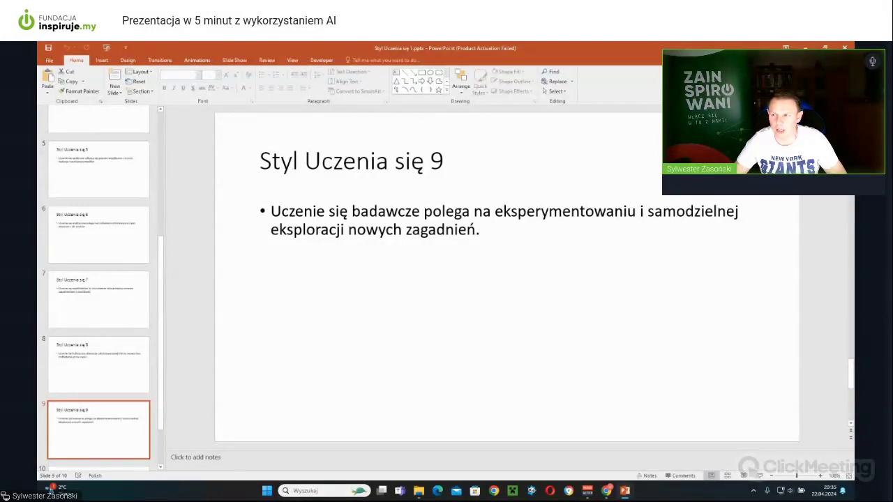
# Step: Minimise the learning-styles presentation and close the macro-generated car presentation without saving it
pyautogui.click(806, 47)
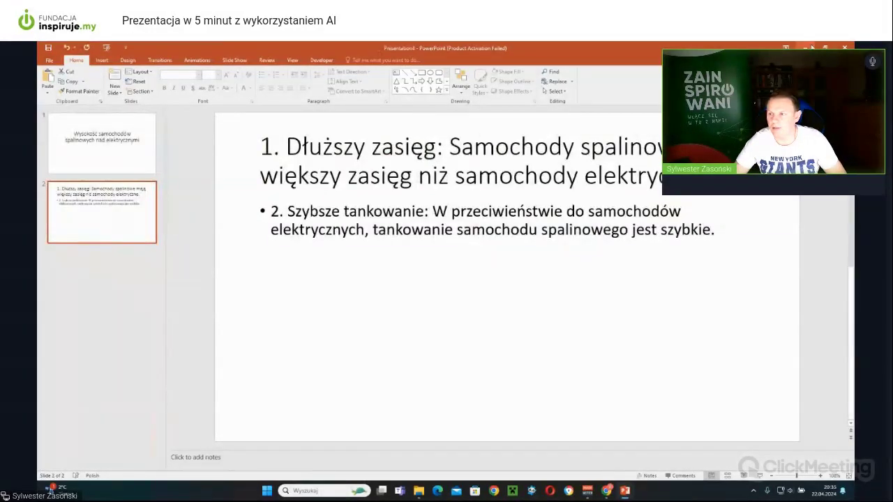
pyautogui.click(843, 47)
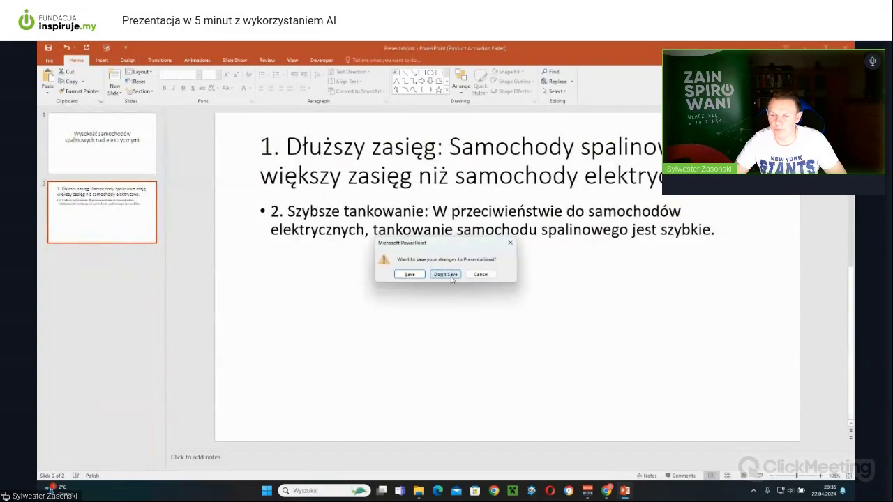
pyautogui.click(450, 276)
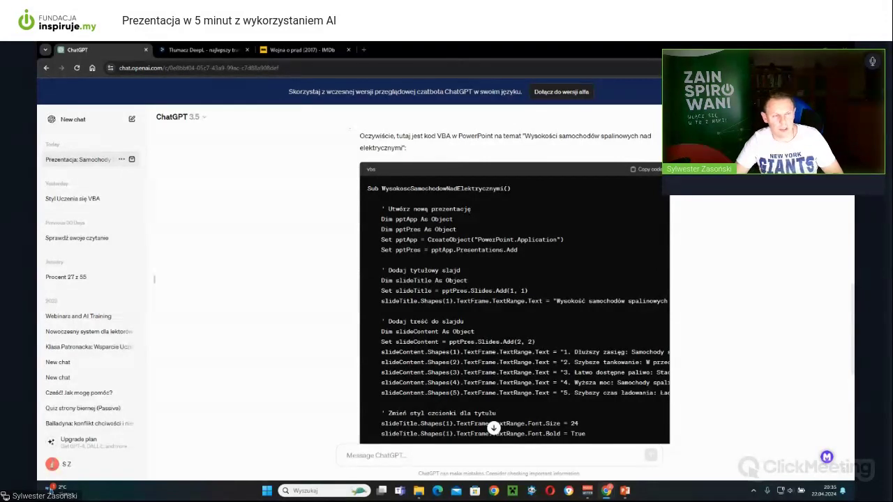
# Step: In the browser, open Styl Uczenia się 1 1.pptx from OneDrive in PowerPoint for the web and go to its second slide
pyautogui.moveTo(493, 427); pyautogui.dragTo(418, 50)
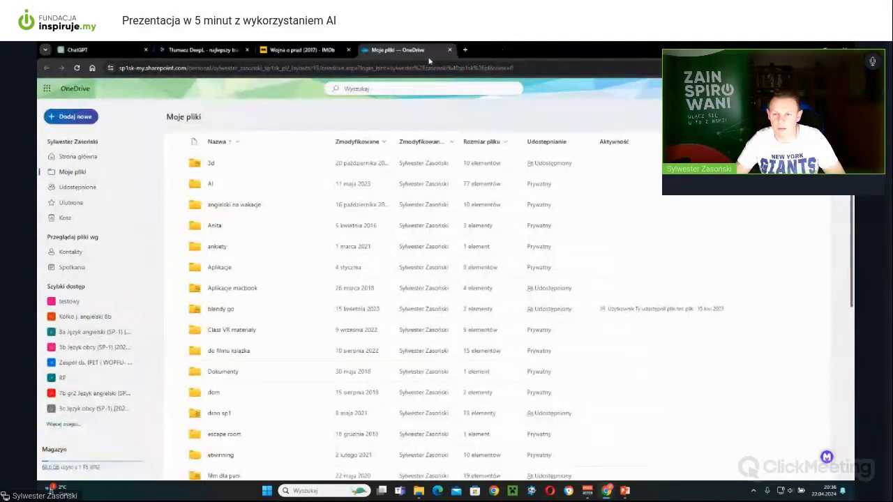
pyautogui.click(450, 50)
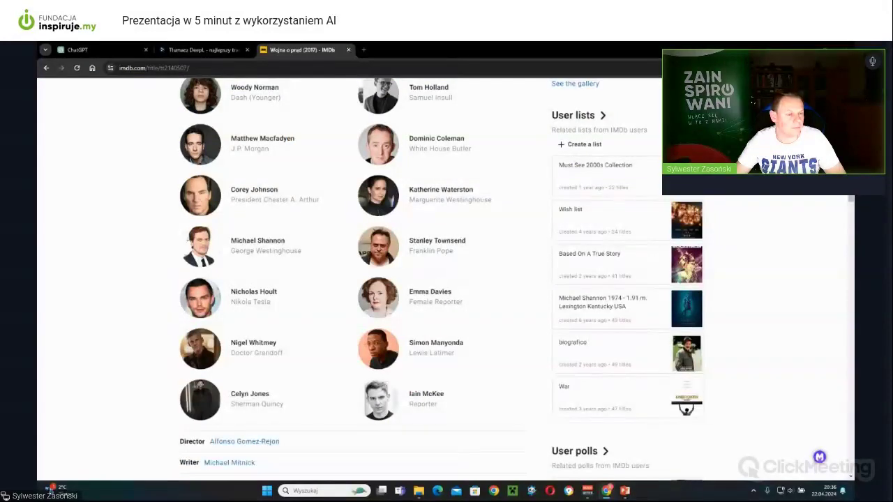
pyautogui.moveTo(59, 60); pyautogui.dragTo(422, 62)
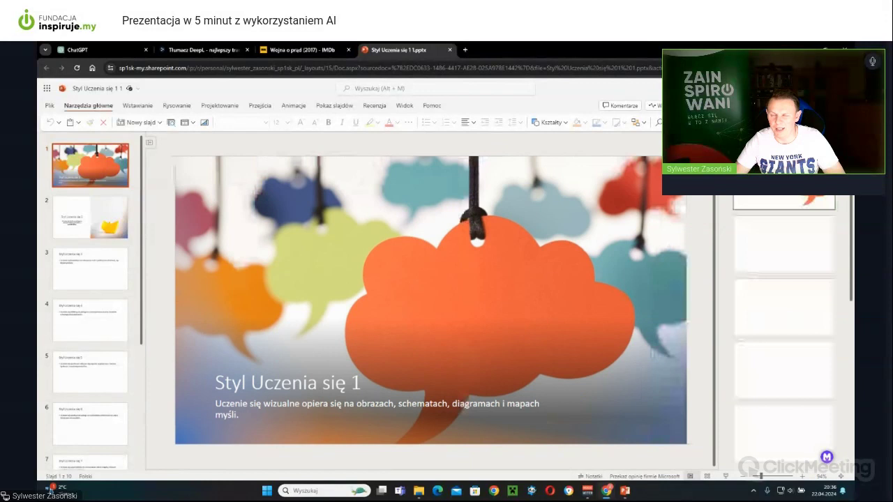
pyautogui.click(89, 217)
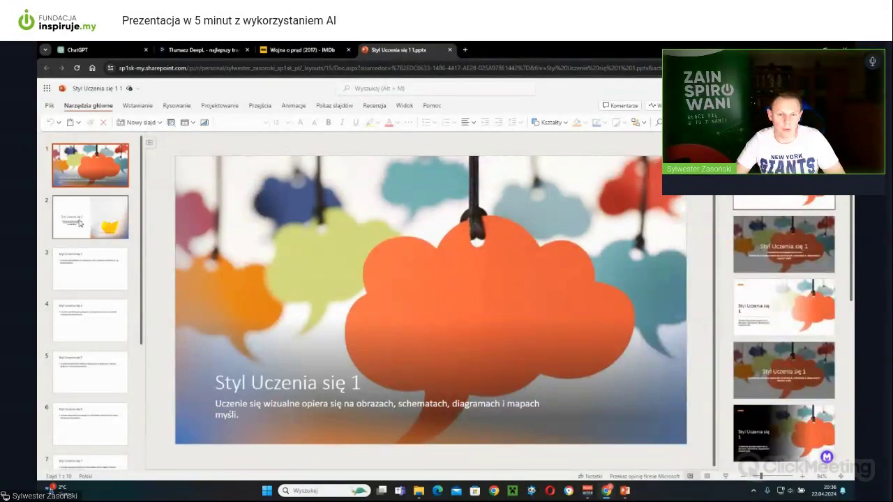
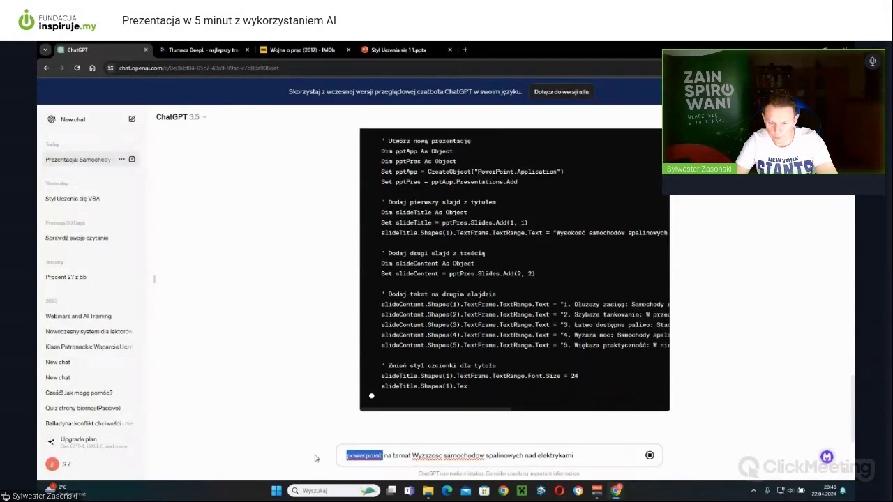
# Step: Reword the ChatGPT prompt to "stwórz prezentację na temat Wyzszosc samochodow spalinowych nad elektrykami" and send it
pyautogui.write('stwórz pr')
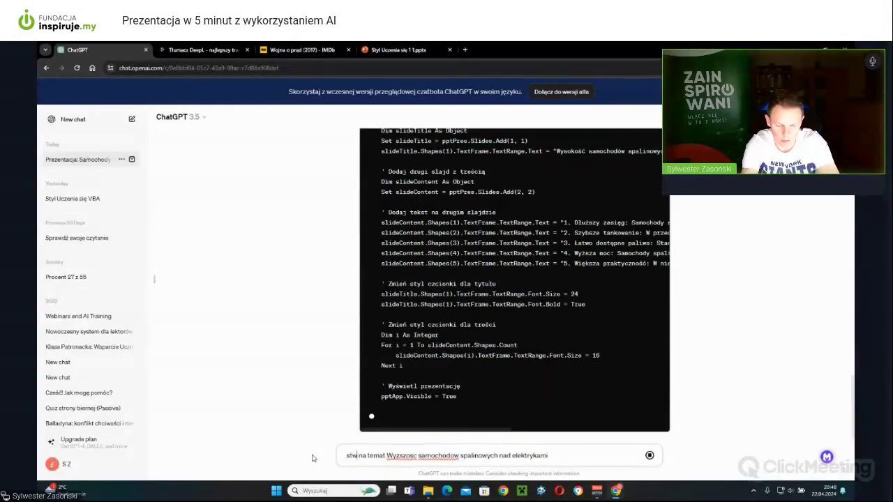
pyautogui.write('ezentacj na')
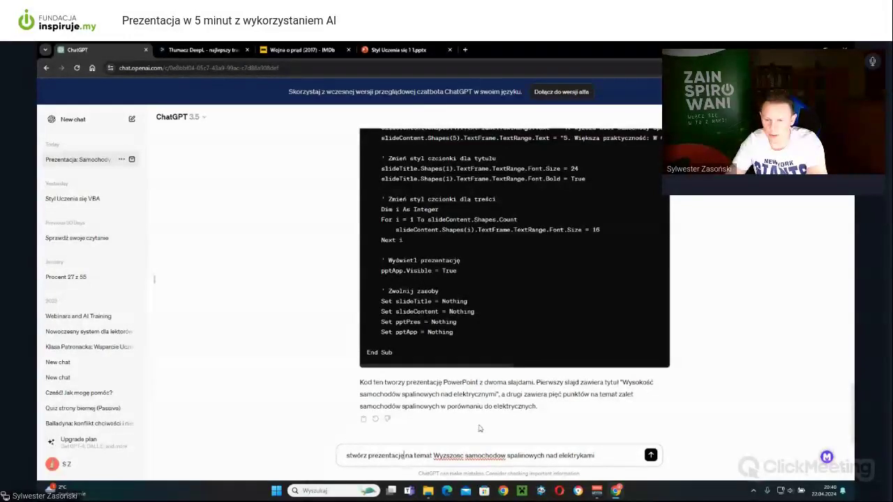
pyautogui.scroll(8, 476, 428)
pyautogui.scroll(-2, 477, 429)
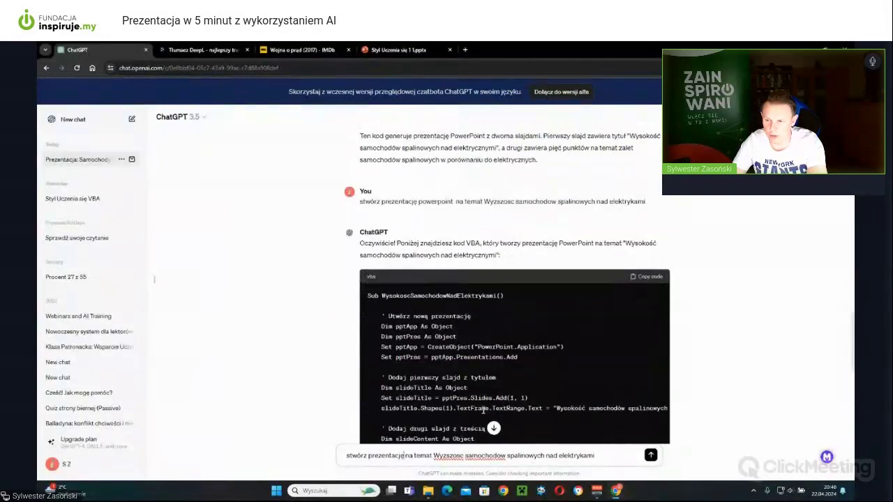
pyautogui.scroll(-3, 512, 347)
pyautogui.scroll(-3, 512, 346)
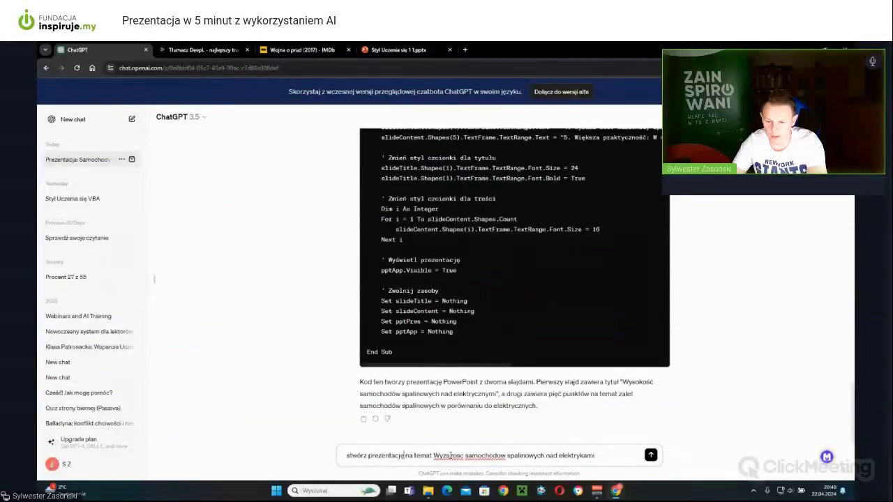
pyautogui.rightClick(454, 456)
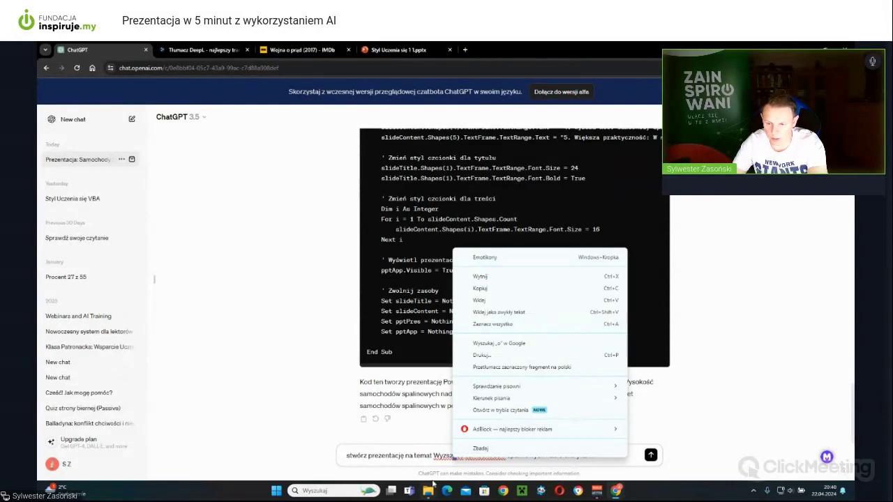
pyautogui.press('Escape')
pyautogui.press('Return')
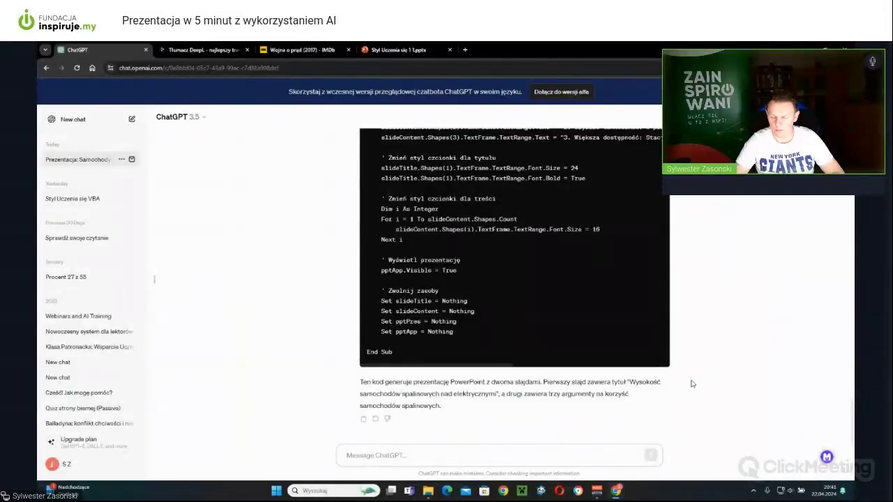
# Step: Review ChatGPT's new VBA answer and compare it with the earlier answers in the conversation
pyautogui.scroll(4, 705, 382)
pyautogui.scroll(1, 705, 382)
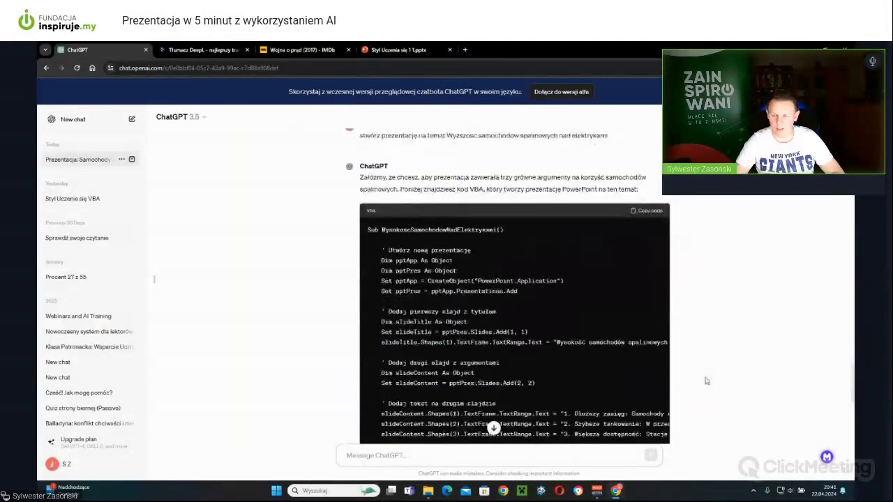
pyautogui.scroll(4, 705, 380)
pyautogui.scroll(-2, 698, 378)
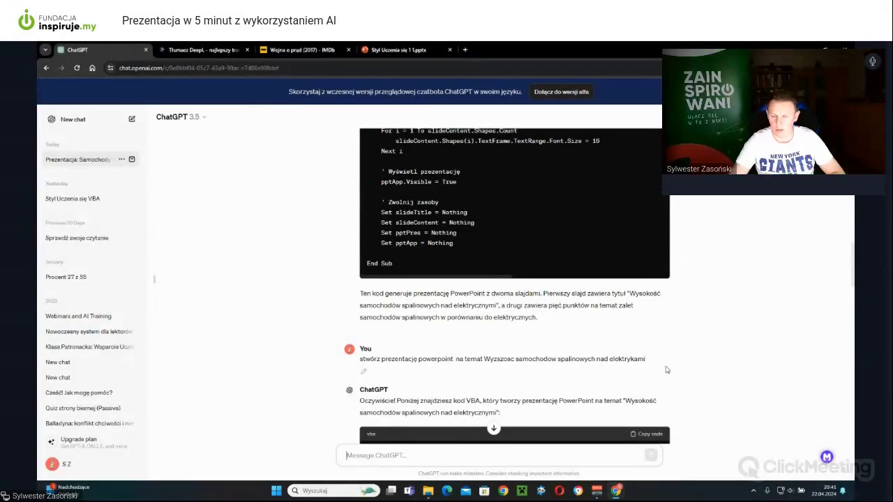
pyautogui.scroll(-3, 538, 352)
pyautogui.scroll(-10, 538, 353)
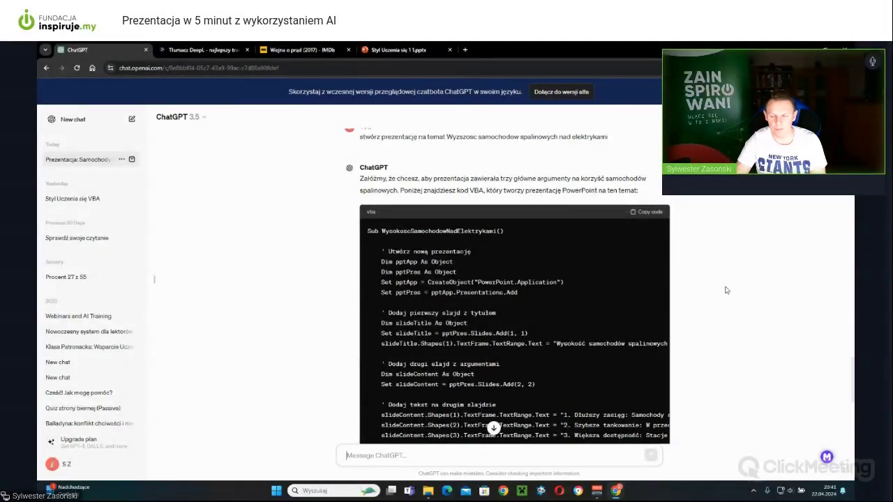
# Step: Return to the Styl Uczenia się 1 1.pptx presentation open in the browser
pyautogui.click(398, 50)
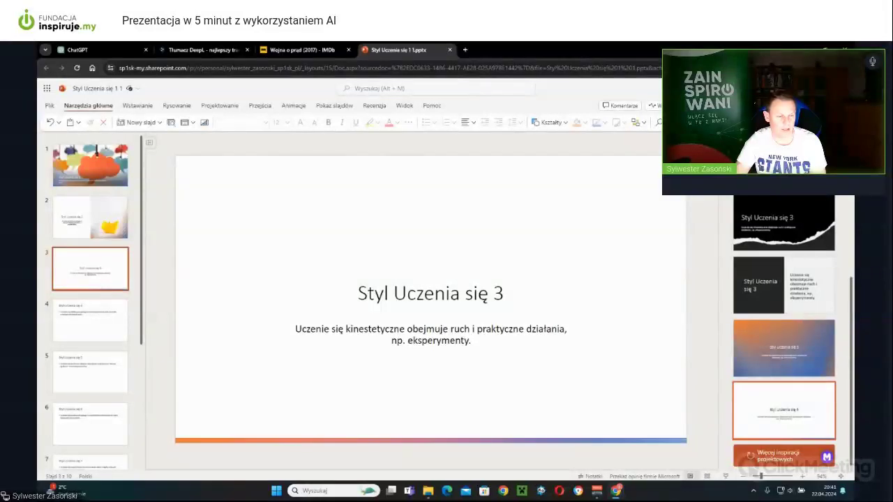
pyautogui.press('super+d')
pyautogui.press('super+d')
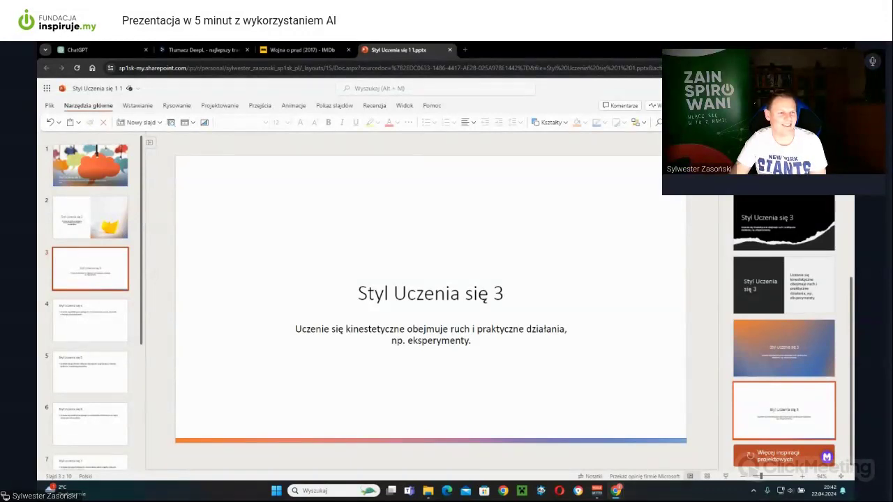
# Step: Open Canva, create a new blank Doc from its home page and open another browser tab
pyautogui.moveTo(446, 104); pyautogui.dragTo(475, 53)
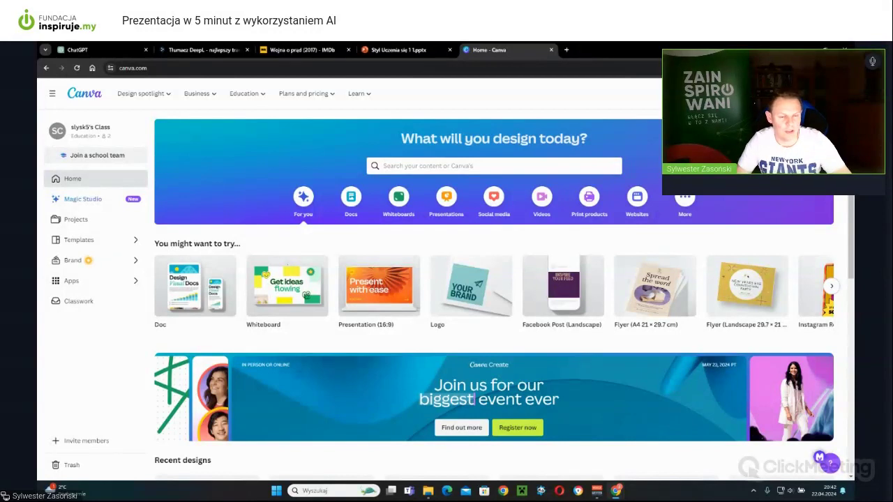
pyautogui.moveTo(395, 290)
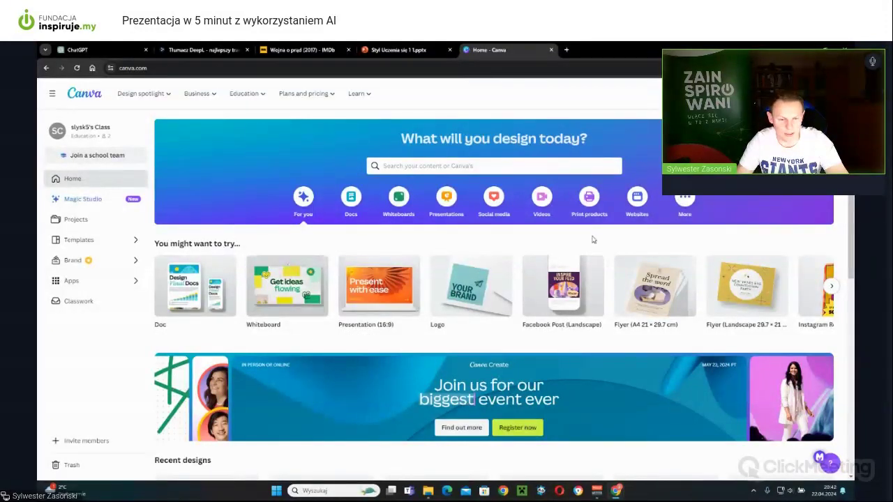
pyautogui.click(201, 283)
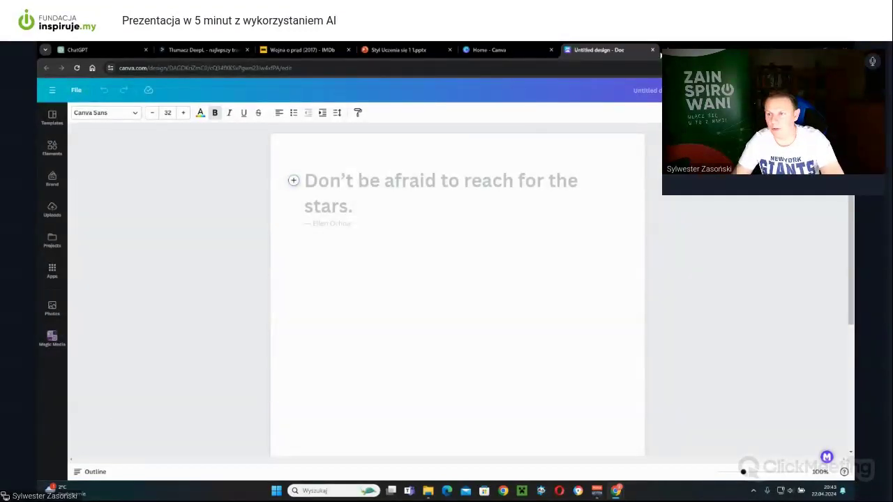
pyautogui.hotkey('ctrl', 't')
pyautogui.write('powerpoint na temat Wyzszosc samochodow spalinowych nad elektrykami')
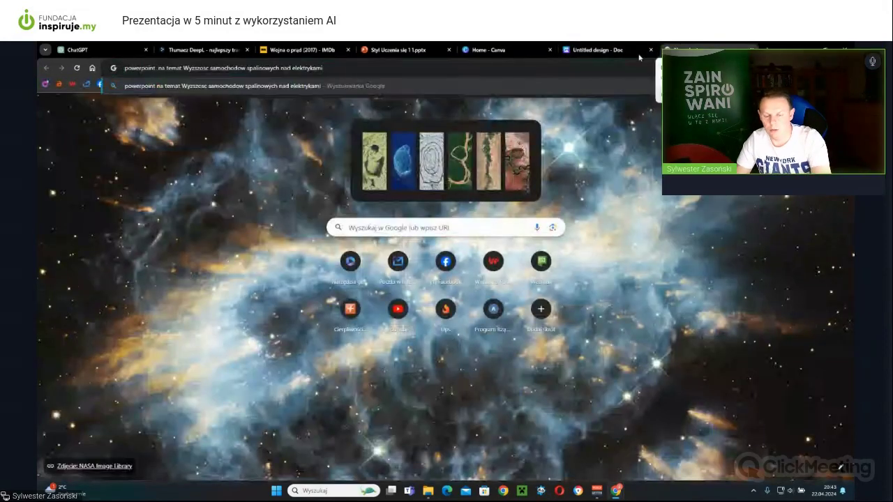
pyautogui.moveTo(322, 68); pyautogui.dragTo(41, 74)
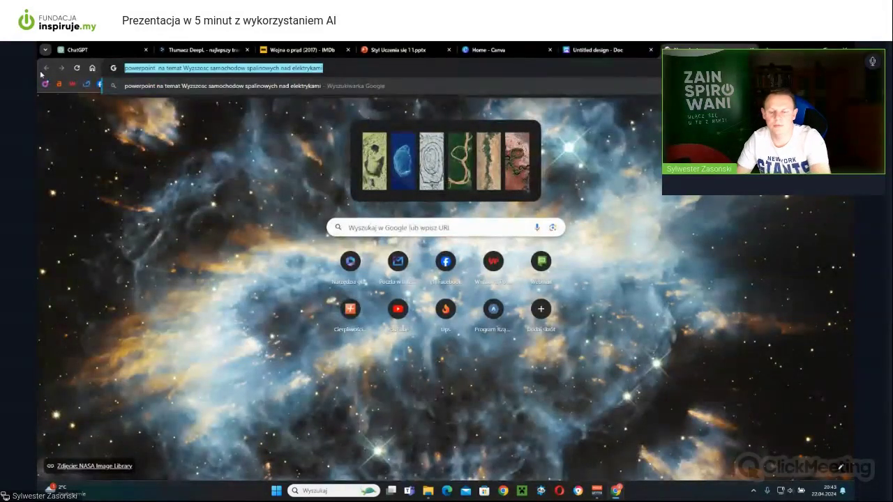
pyautogui.press('BackSpace')
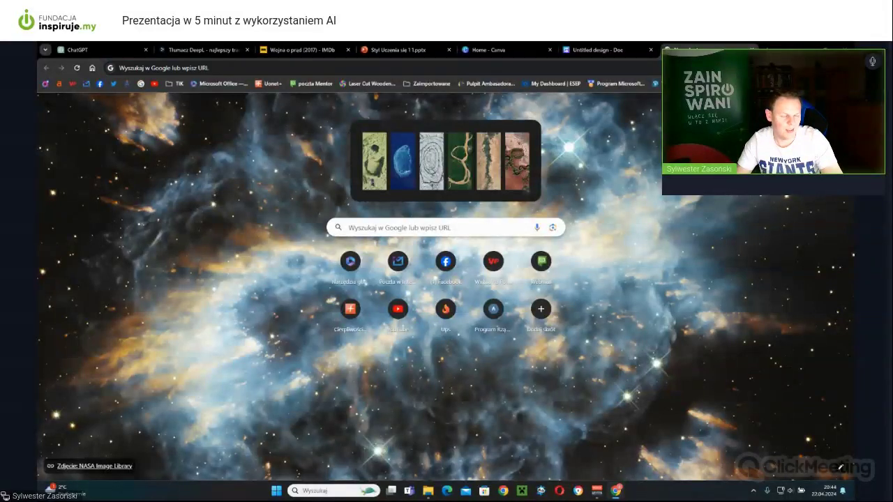
# Step: Search Google for "typy danych w programowaniu" and open the result "Typy danych - Informatyka - materiały do nauki"
pyautogui.click(565, 67)
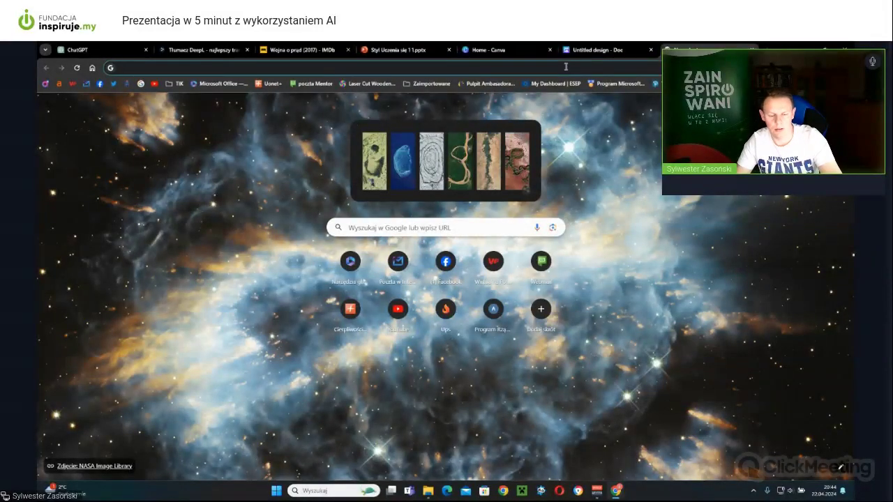
pyautogui.write('typy danych w programowaniu')
pyautogui.press('Return')
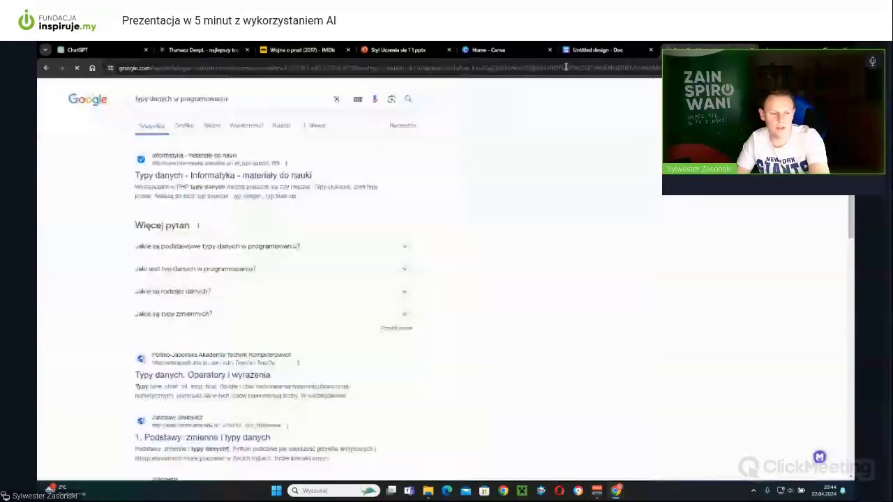
pyautogui.click(271, 178)
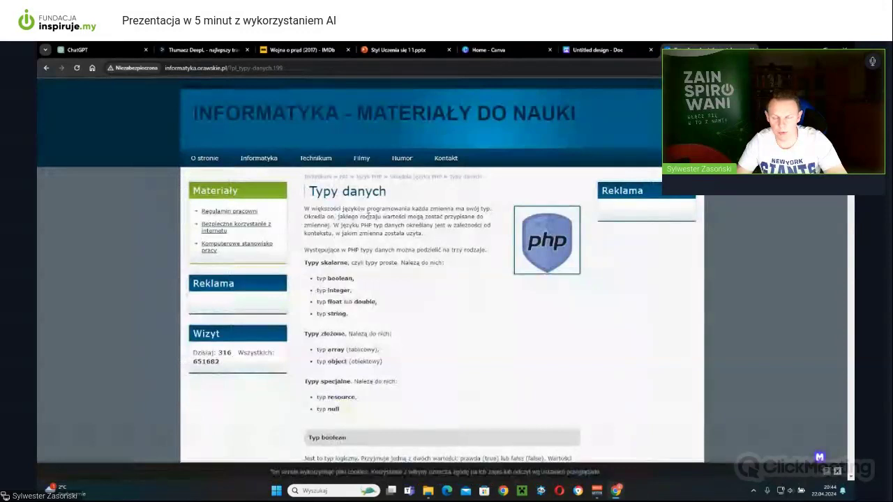
# Step: Select the web article's text from the "Typy danych" heading down to the last "Przykład" before the Zadanie section
pyautogui.scroll(-3, 369, 219)
pyautogui.scroll(3, 390, 225)
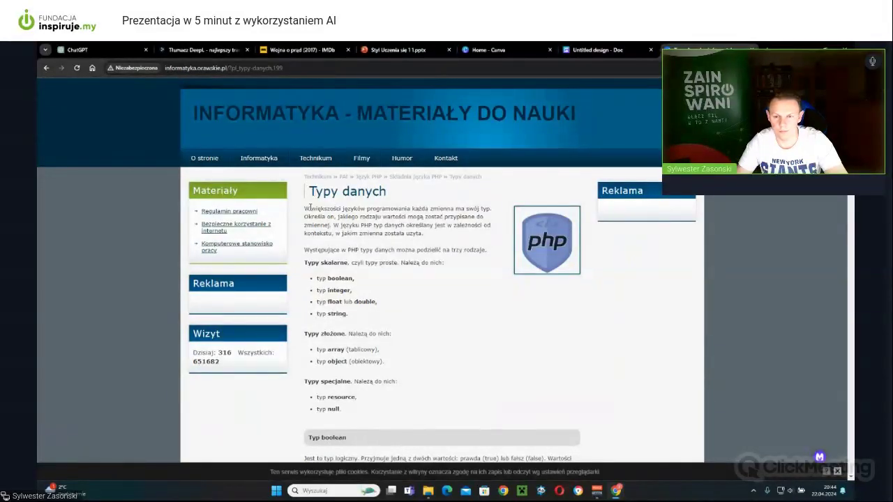
pyautogui.moveTo(314, 194); pyautogui.dragTo(348, 278)
pyautogui.scroll(-8, 346, 272)
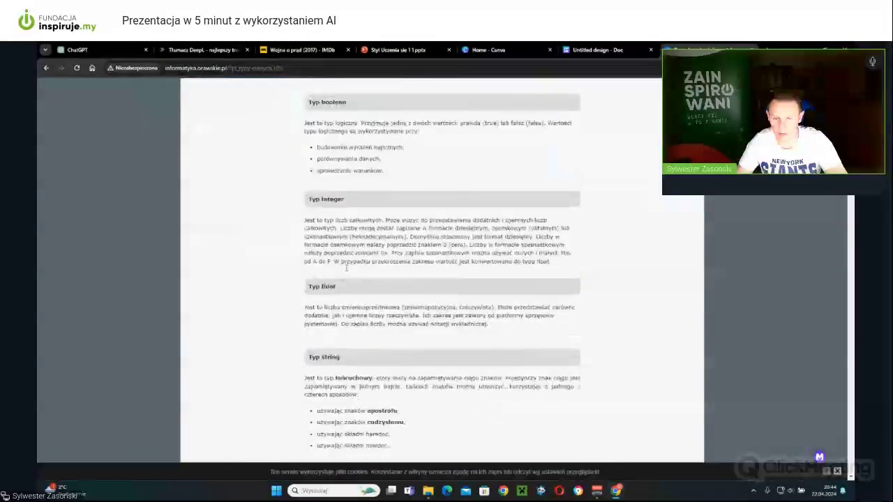
pyautogui.scroll(-10, 347, 268)
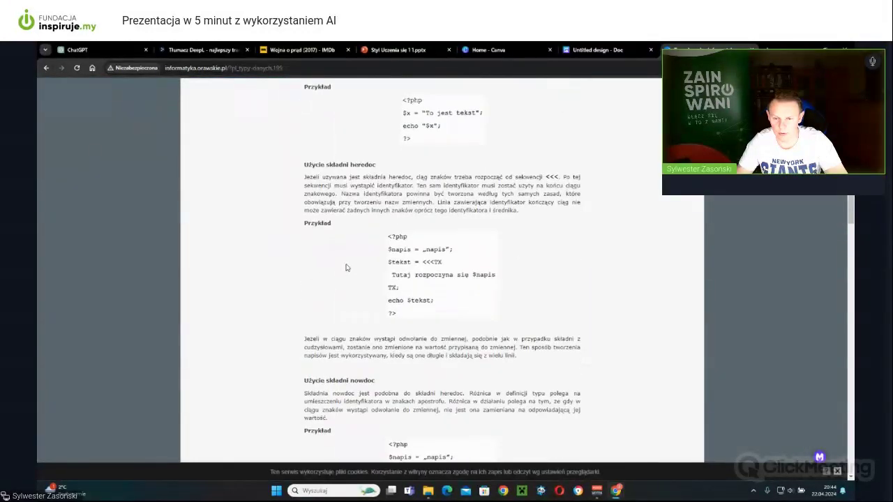
pyautogui.scroll(-10, 346, 265)
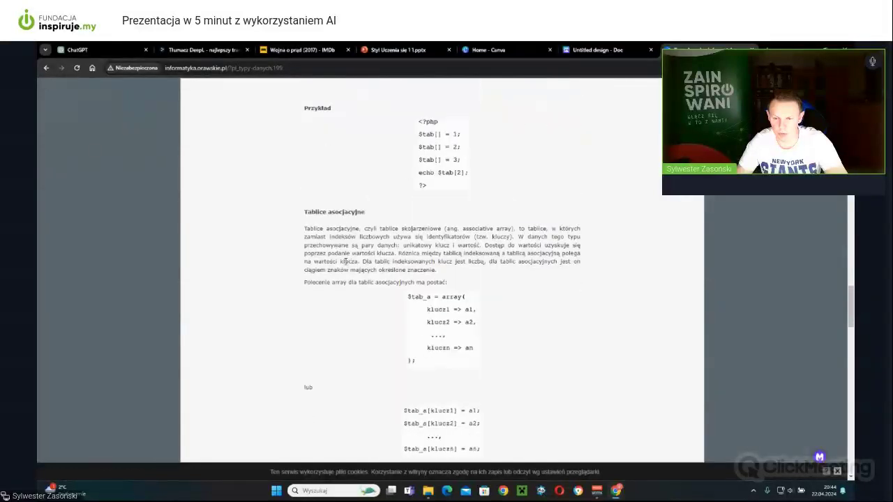
pyautogui.scroll(-10, 345, 262)
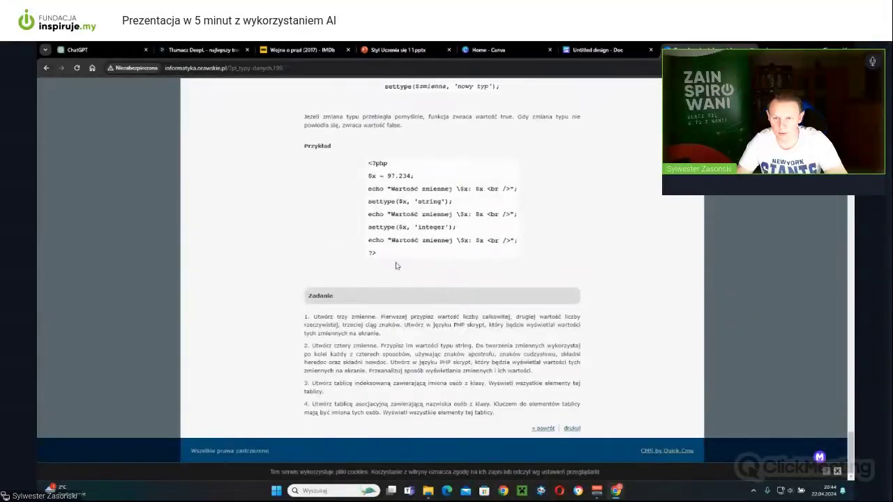
pyautogui.moveTo(384, 262); pyautogui.dragTo(390, 262)
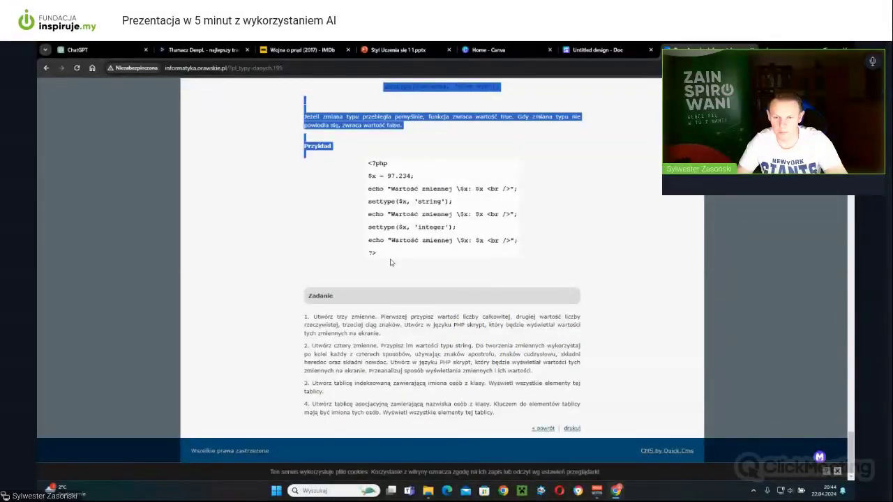
pyautogui.scroll(10, 390, 262)
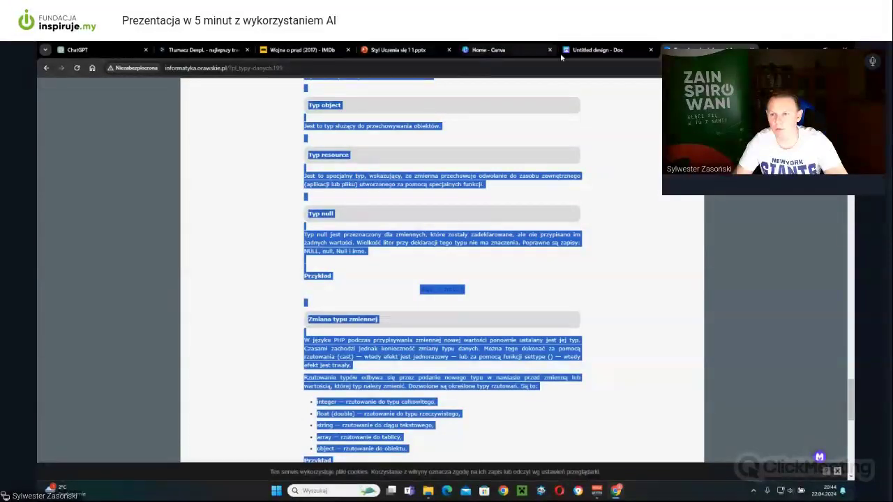
# Step: Copy the selected article text and paste it into the blank Canva Doc
pyautogui.click(597, 50)
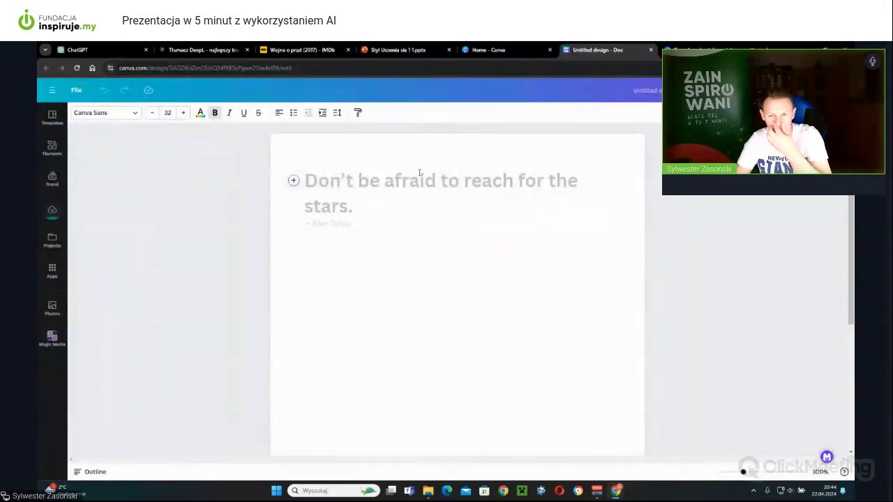
pyautogui.click(698, 49)
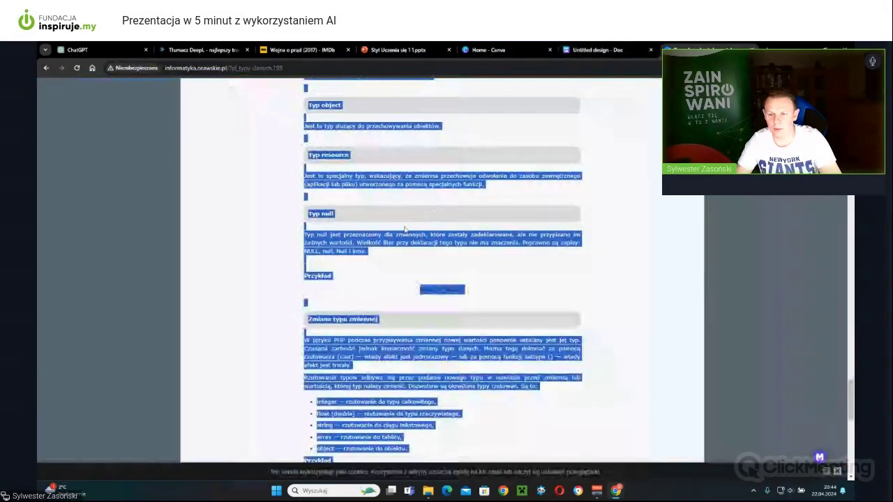
pyautogui.rightClick(428, 245)
pyautogui.click(433, 246)
pyautogui.click(596, 50)
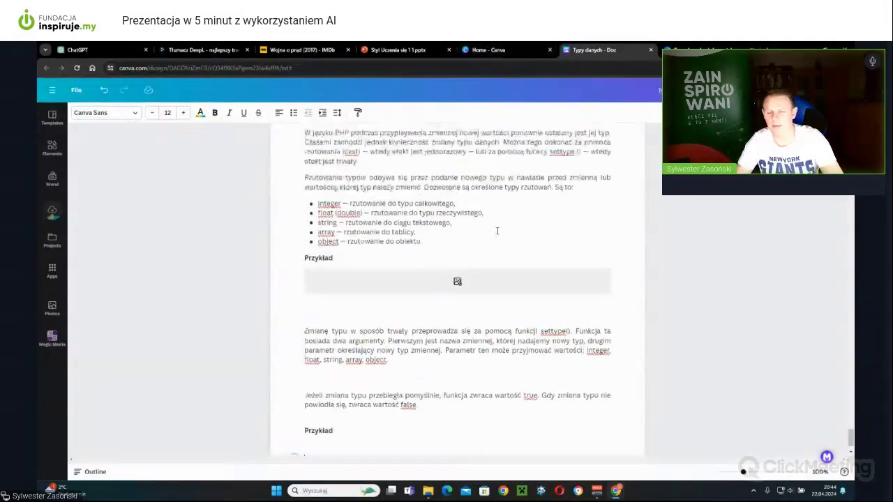
# Step: Try to delete the image placeholders in the "Zmiana typu zmiennej", "Typ null" and second "Tablice wielowymiarowe" examples
pyautogui.scroll(3, 497, 233)
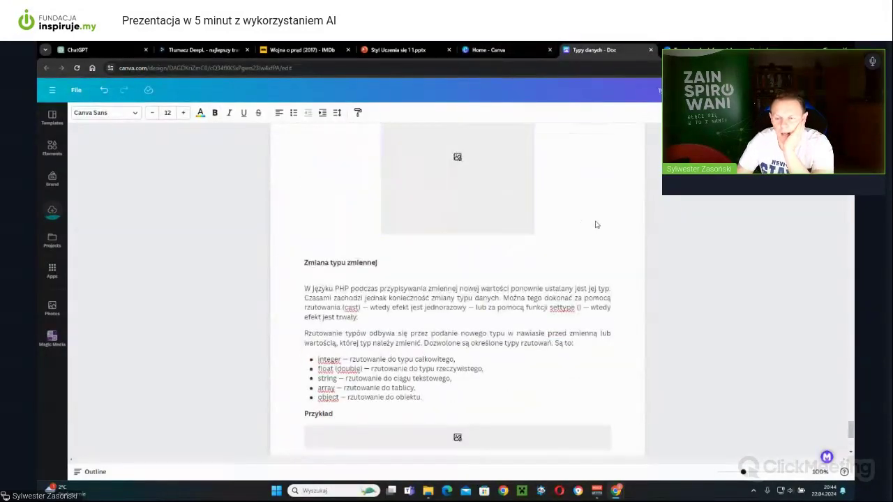
pyautogui.scroll(-3, 586, 223)
pyautogui.click(486, 231)
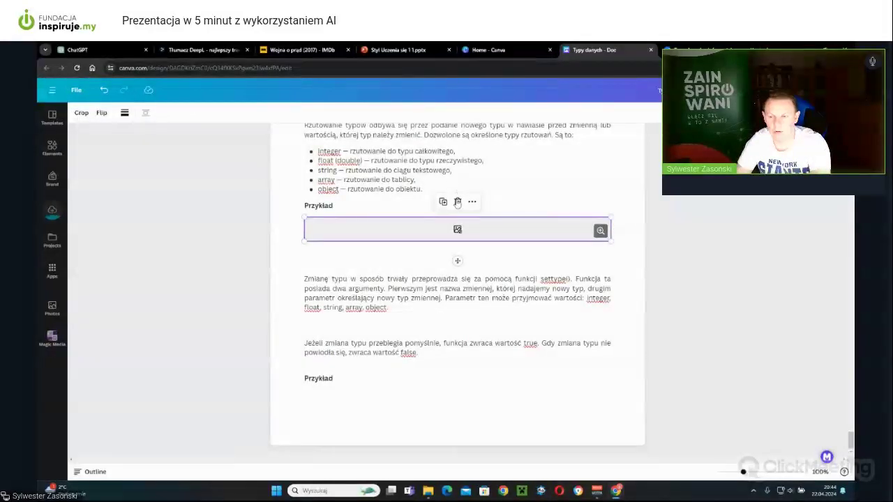
pyautogui.click(457, 202)
pyautogui.scroll(4, 486, 217)
pyautogui.click(481, 226)
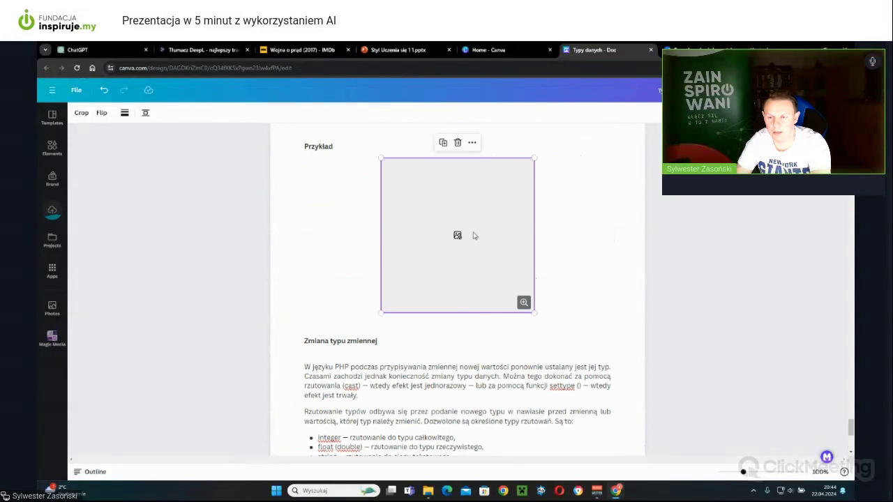
pyautogui.click(458, 143)
pyautogui.scroll(5, 460, 209)
pyautogui.click(462, 194)
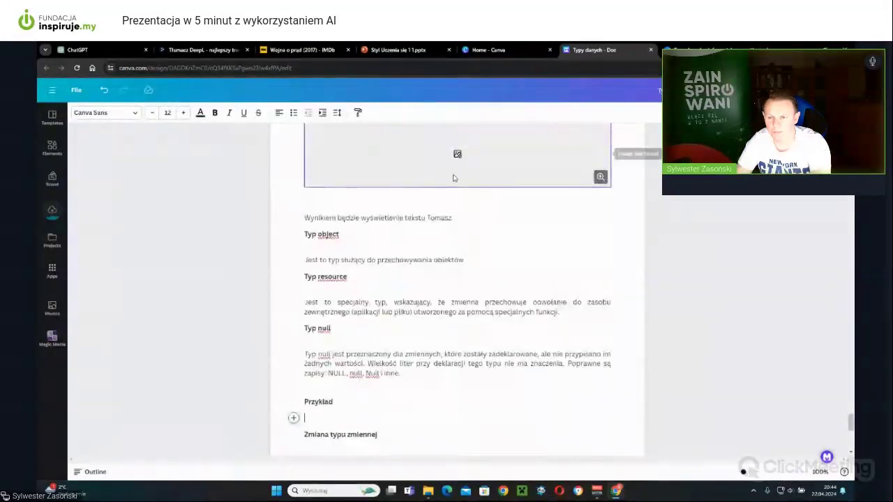
pyautogui.click(458, 211)
# Step: Try to delete the placeholder in the first "Tablice wielowymiarowe" example and the two placeholders just above that section
pyautogui.scroll(5, 458, 216)
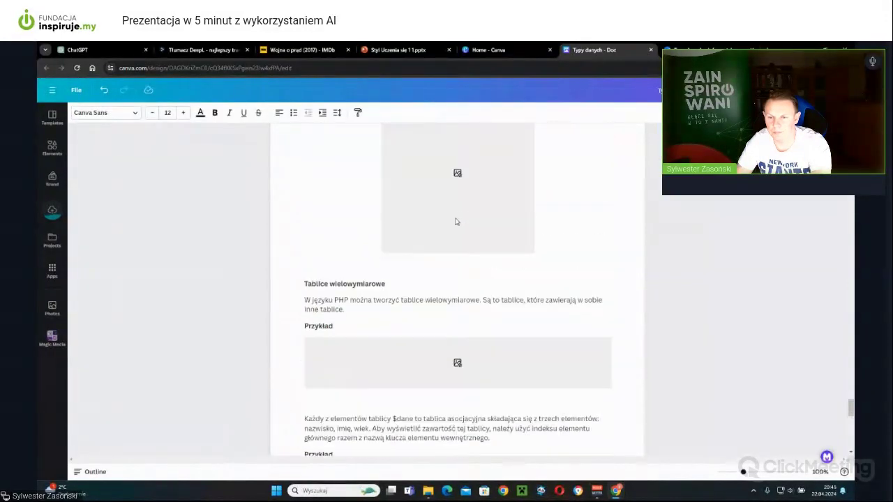
pyautogui.click(485, 384)
pyautogui.click(458, 325)
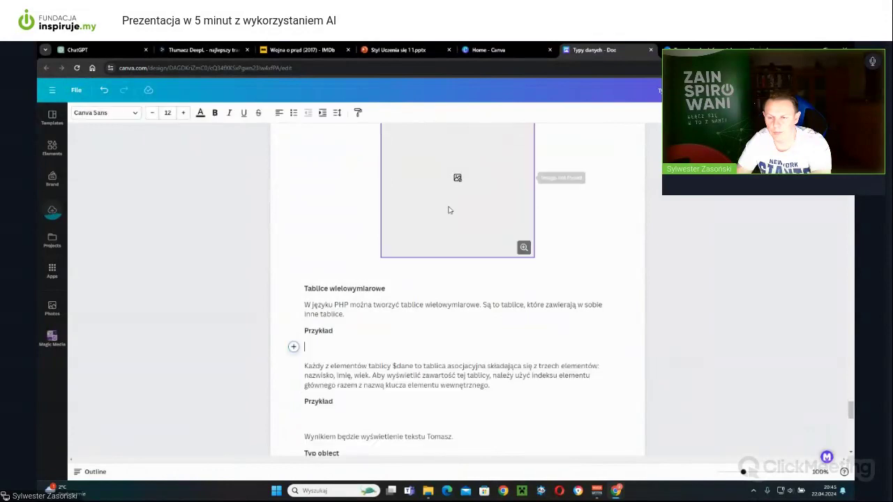
pyautogui.click(468, 237)
pyautogui.click(457, 305)
pyautogui.scroll(3, 458, 251)
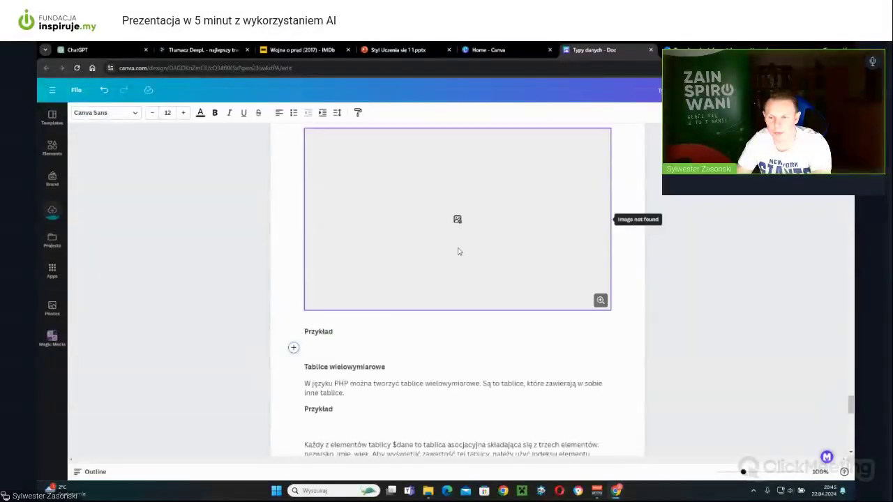
pyautogui.click(458, 251)
pyautogui.click(458, 328)
# Step: Examine the code images in the pasted examples, from the associative arrays section down to the end of the document
pyautogui.scroll(4, 446, 279)
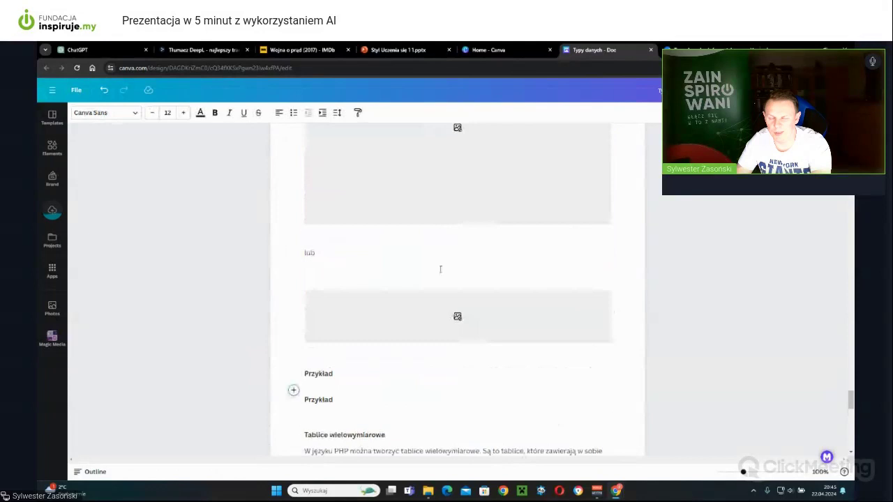
pyautogui.scroll(-2, 454, 261)
pyautogui.scroll(4, 454, 261)
pyautogui.scroll(4, 454, 261)
pyautogui.scroll(-3, 450, 252)
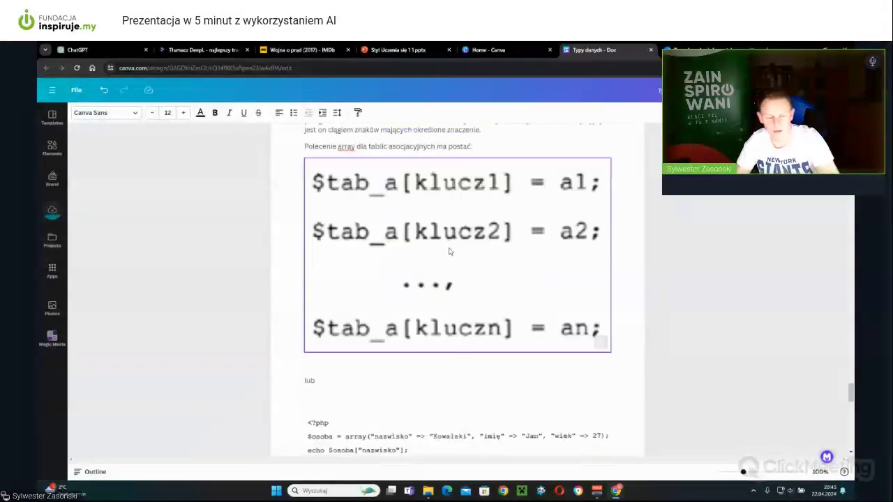
pyautogui.scroll(-12, 449, 251)
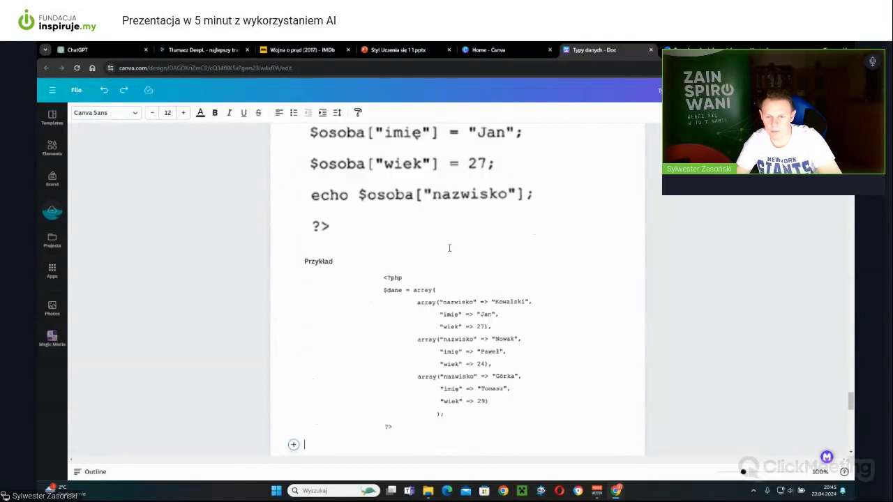
pyautogui.scroll(-5, 447, 240)
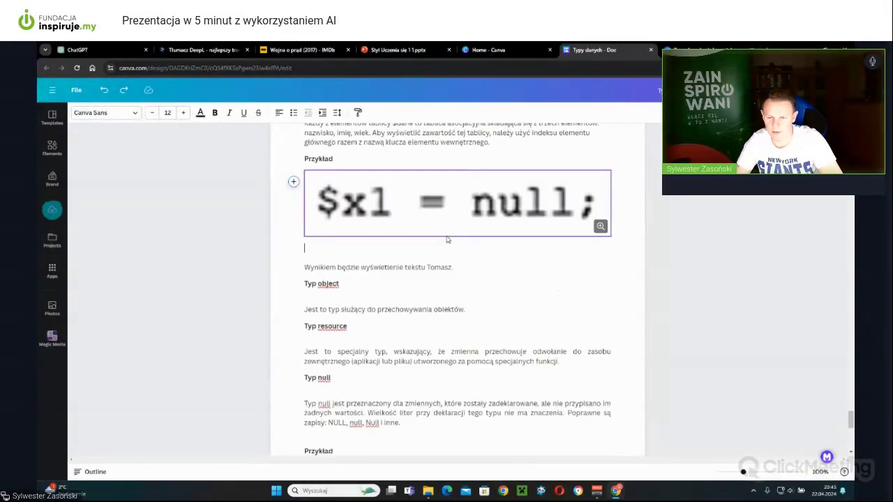
pyautogui.scroll(-6, 447, 237)
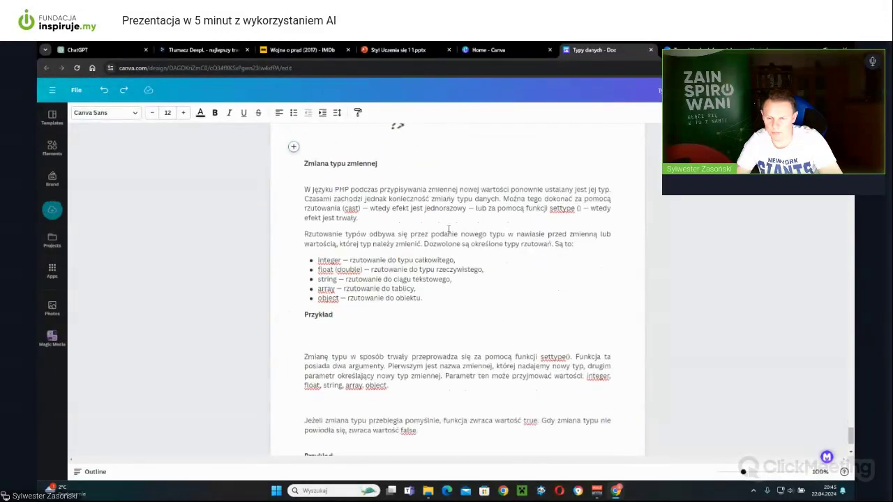
pyautogui.scroll(-1, 448, 230)
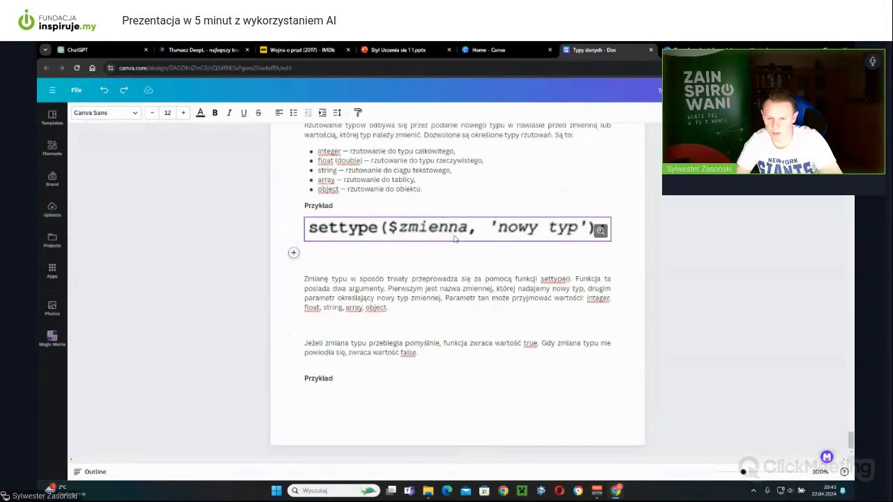